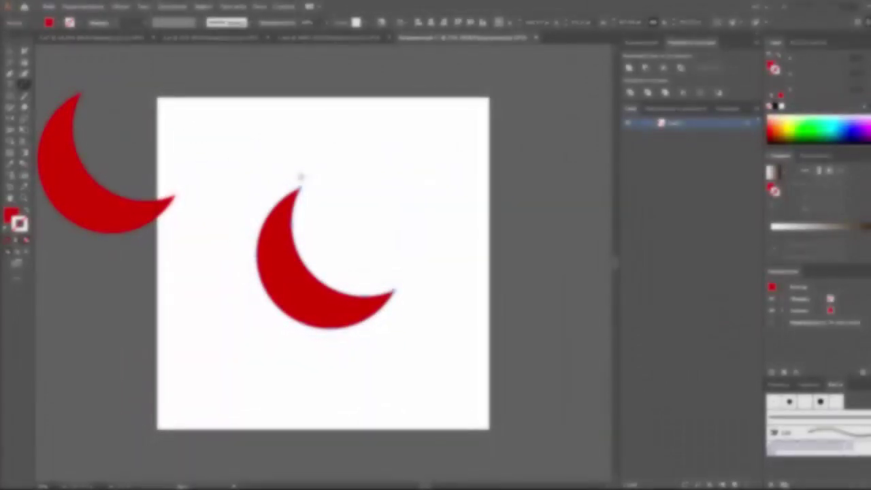
Adjust an anchor on the crescent's inner curve, then marquee-select both crescent pieces together
key("a")
left_click(230, 190)
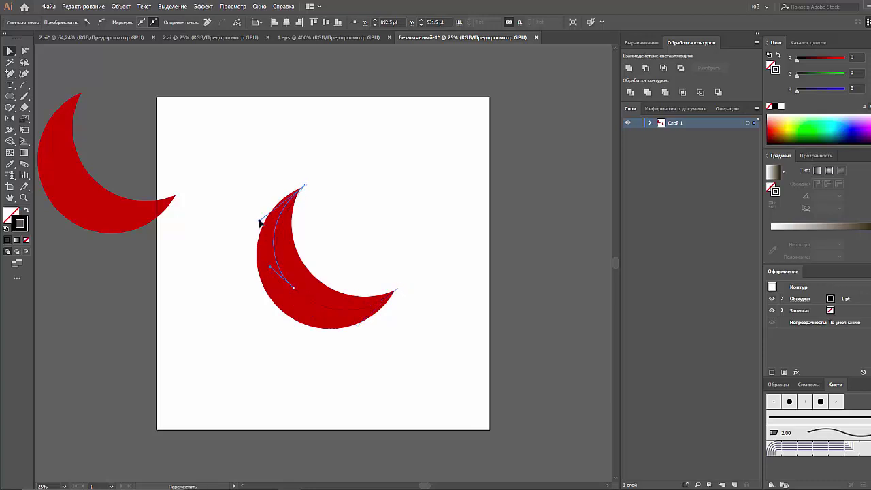
left_click(304, 361)
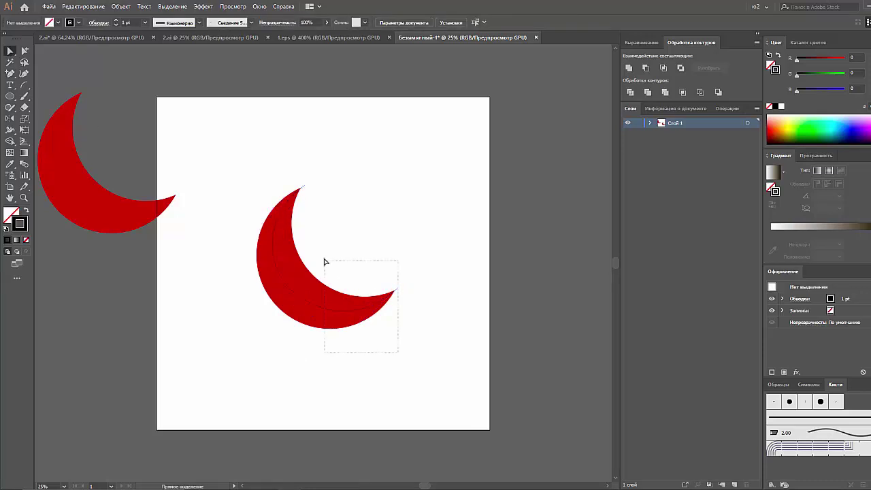
left_click_drag(324, 261, 251, 322)
left_click(408, 274)
Fill the crescent with an orange-to-brown gradient angled diagonally across it
left_click(312, 312)
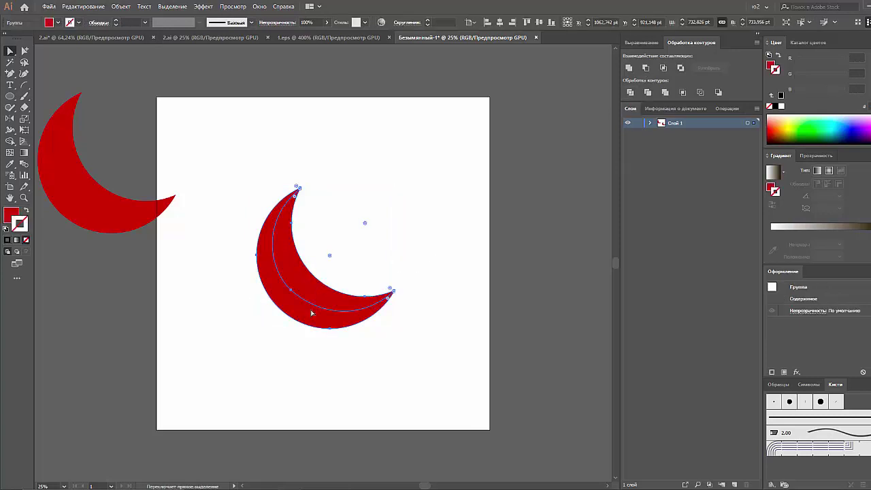
left_click(780, 230)
left_click(784, 139)
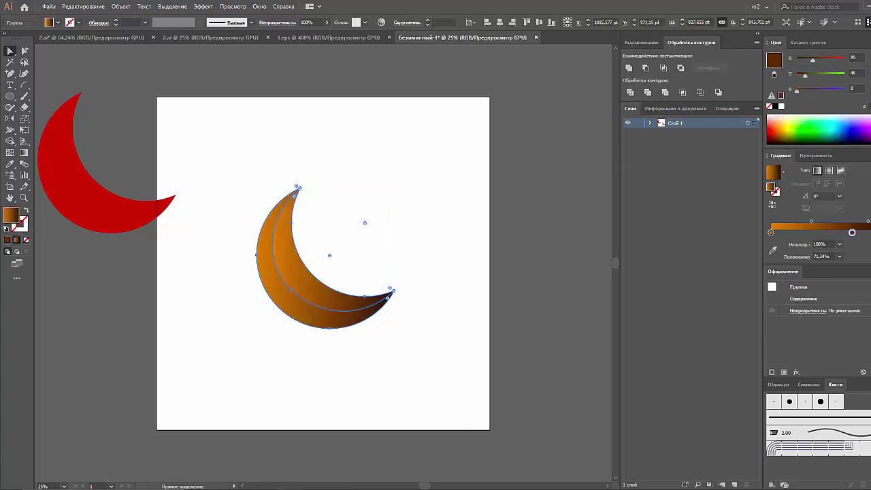
key("g")
left_click_drag(349, 272, 330, 398)
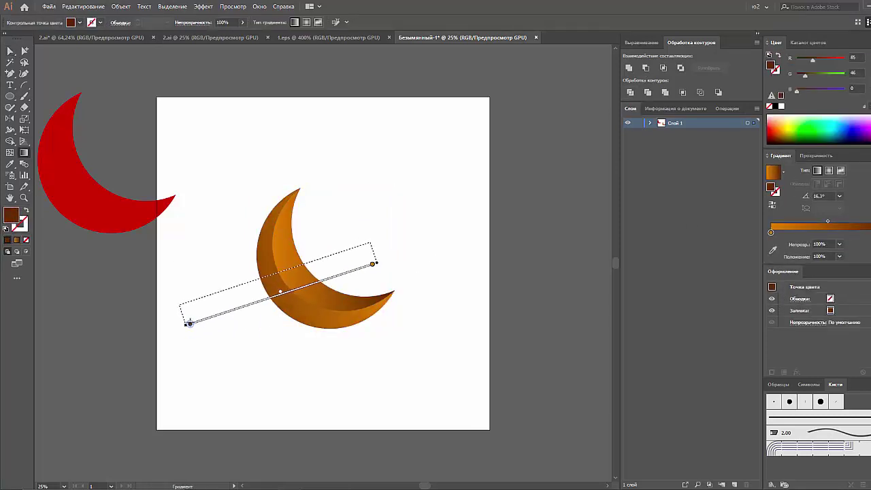
key("v")
Place a duplicate crescent at the upper right and swap the lower crescent's fill and stroke
left_click(169, 85)
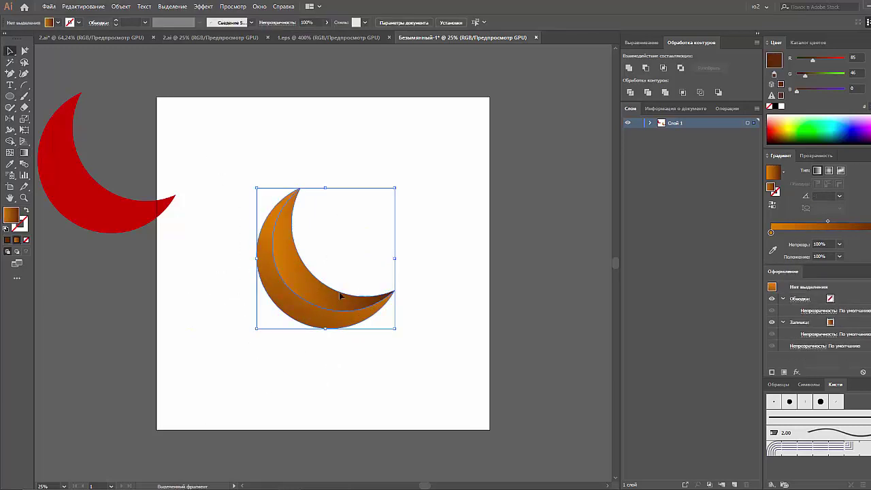
left_click_drag(301, 311, 386, 231)
left_click(424, 287)
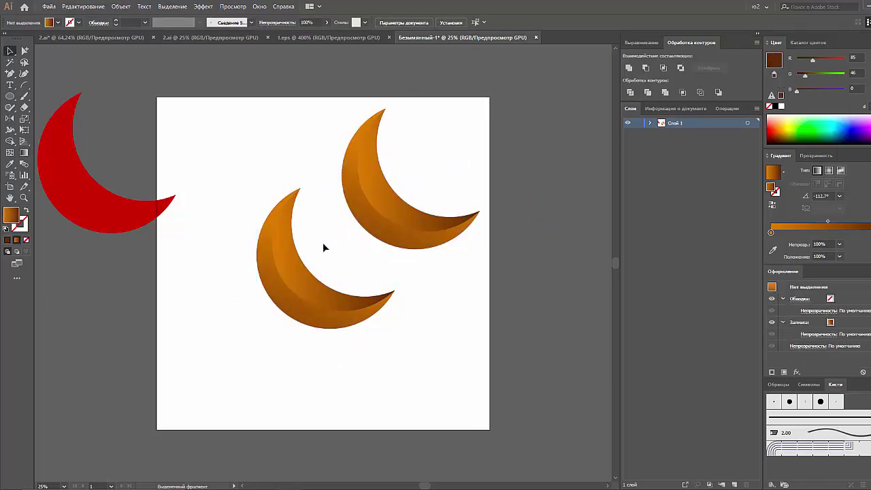
left_click(296, 265)
left_click(26, 211)
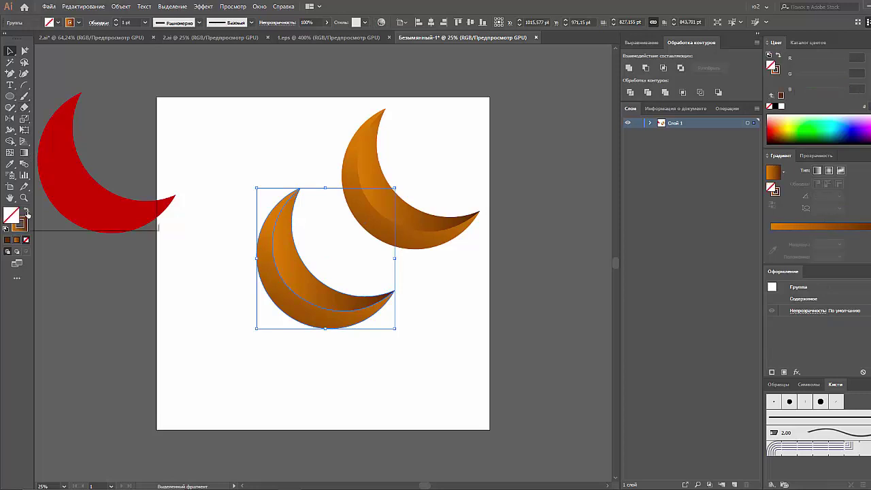
Cut the lower crescent path at a point and edit its inner path in isolation mode
left_click(299, 187)
key("v")
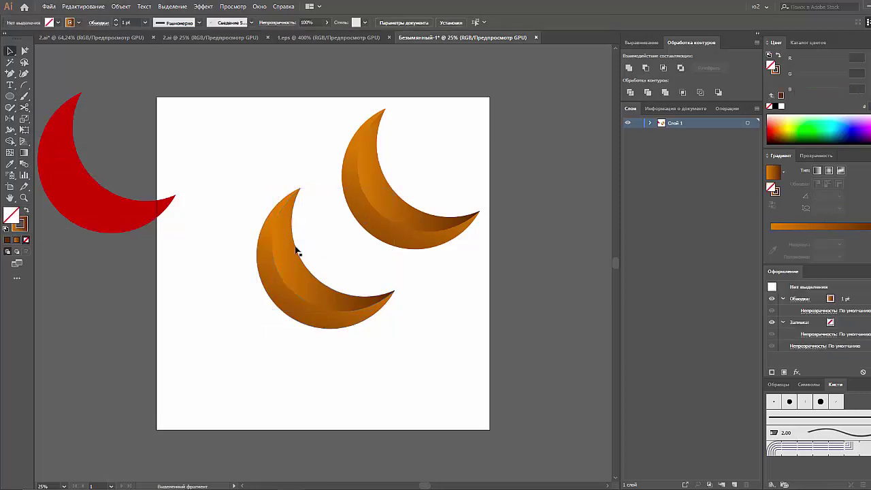
left_click(295, 247)
right_click(292, 243)
left_click(330, 311)
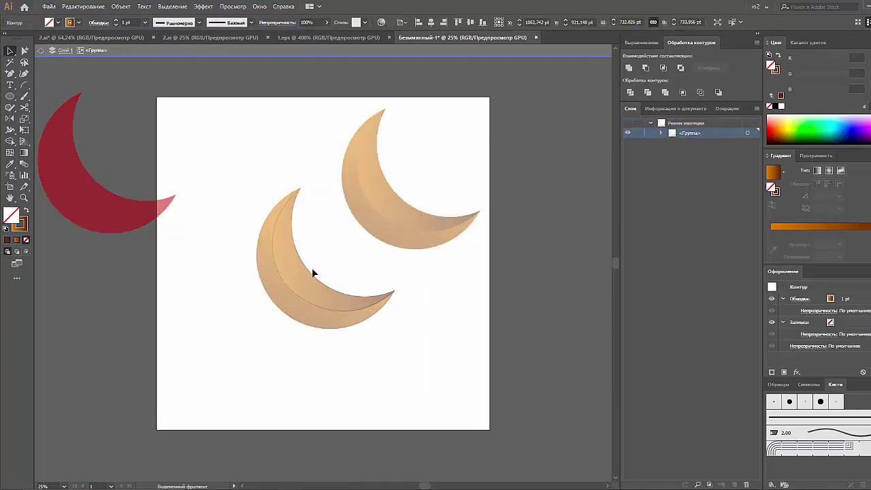
left_click(262, 282)
double_click(267, 333)
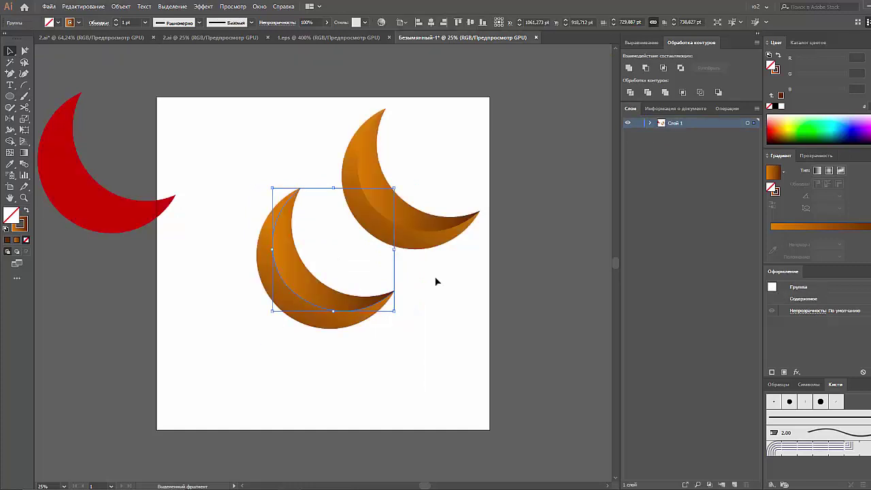
Set the crescent's blend mode to Color Dodge and apply a stroke profile
left_click(816, 155)
left_click(795, 169)
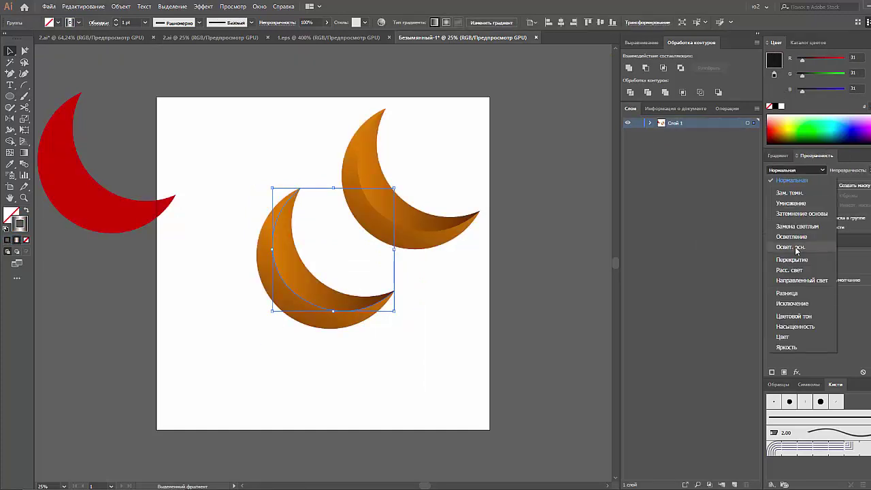
left_click(782, 248)
left_click(251, 22)
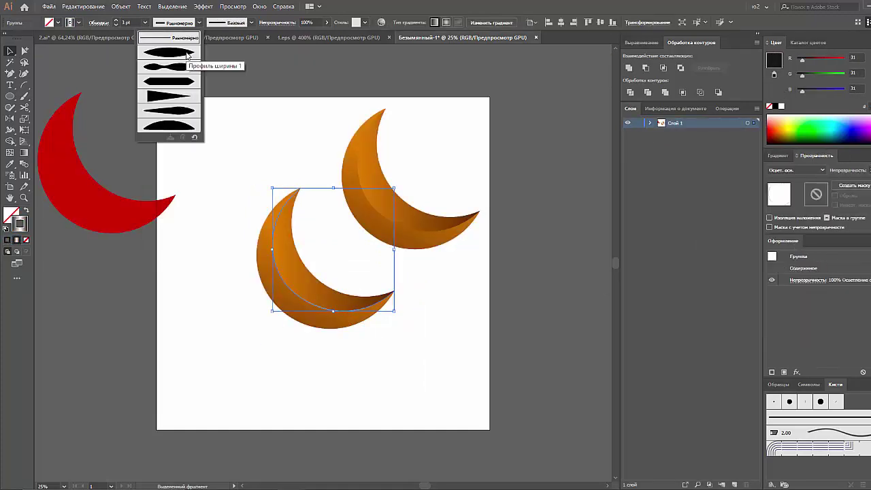
left_click(204, 65)
left_click(544, 243)
Give the inner crescent piece a radial gradient and reposition it across the piece
key("ctrl+z")
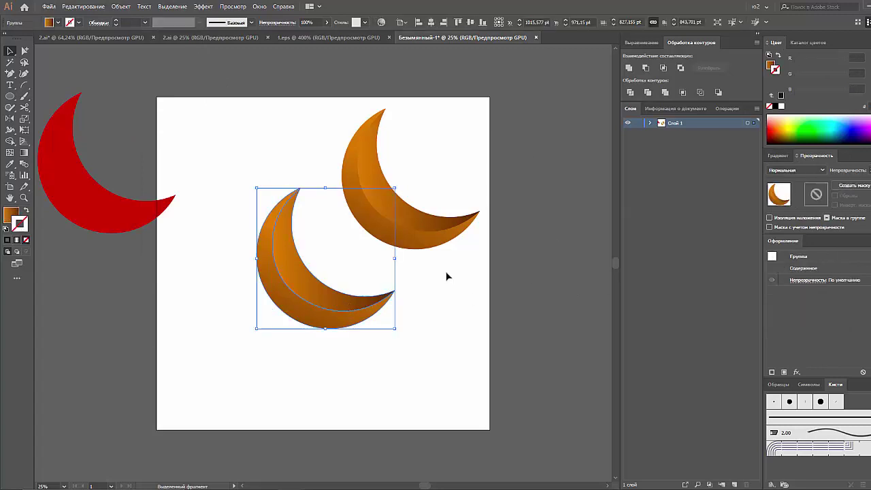
key("a")
left_click(323, 300)
left_click(789, 244)
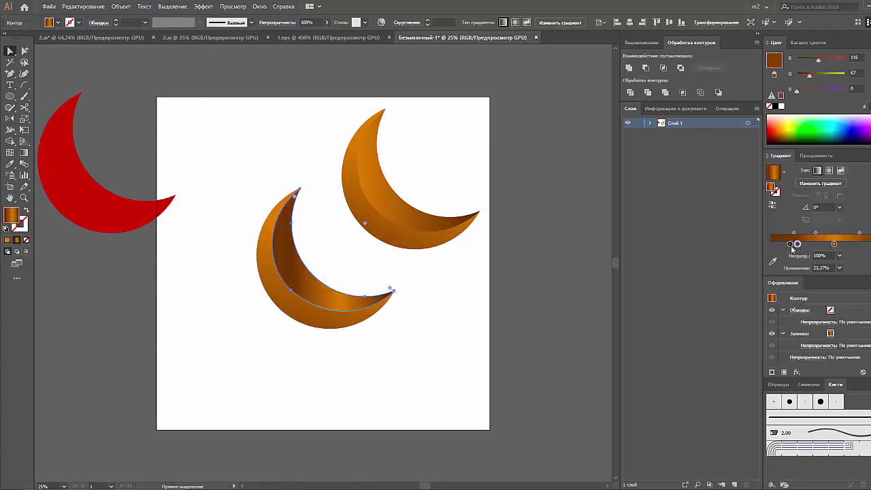
left_click(829, 170)
key("g")
left_click_drag(367, 273, 251, 229)
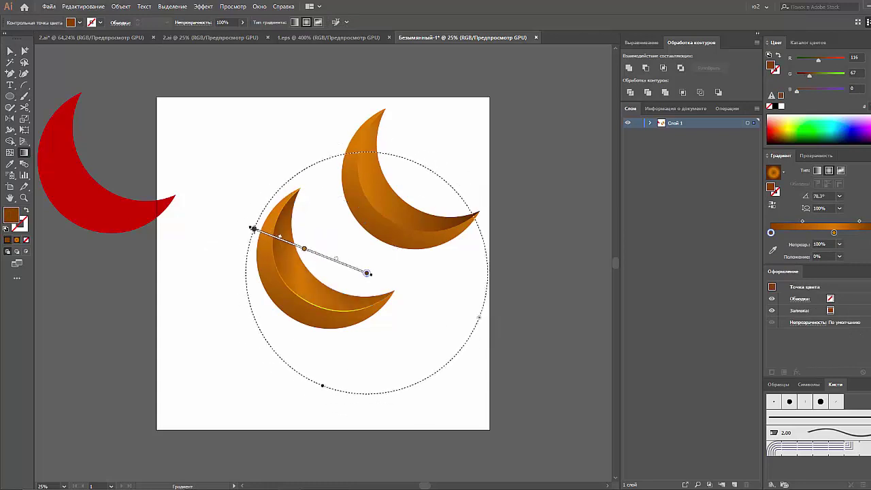
left_click(11, 57)
Make the outer crescent's gradient radial with a brighter dark stop, then tilt the lower crescent clockwise
left_click(285, 299)
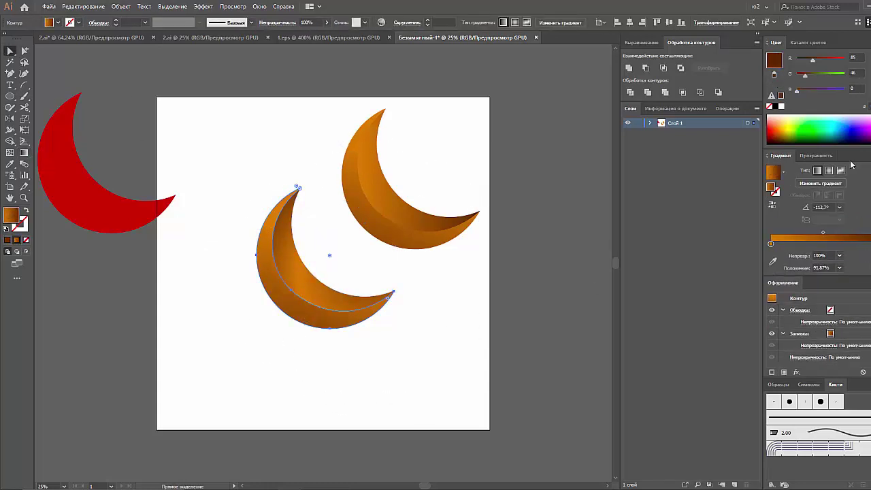
left_click_drag(806, 77, 809, 76)
left_click(828, 170)
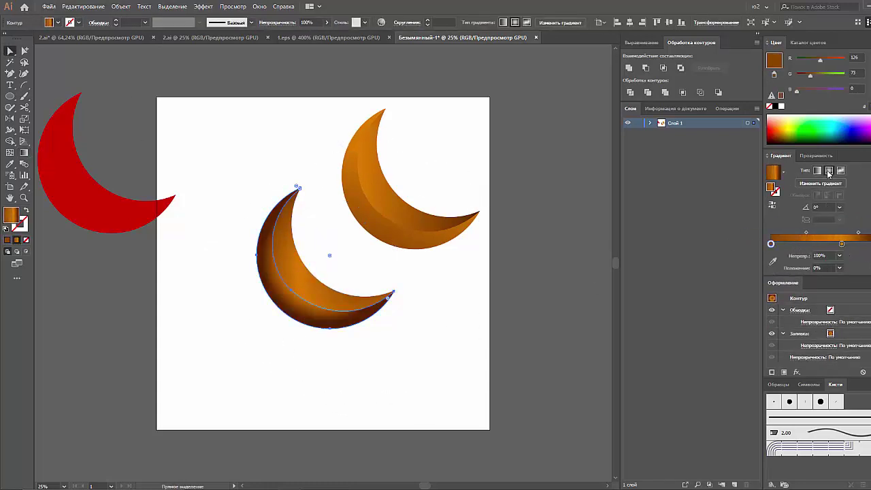
key("g")
left_click_drag(283, 218, 272, 359)
key("v")
left_click(155, 91)
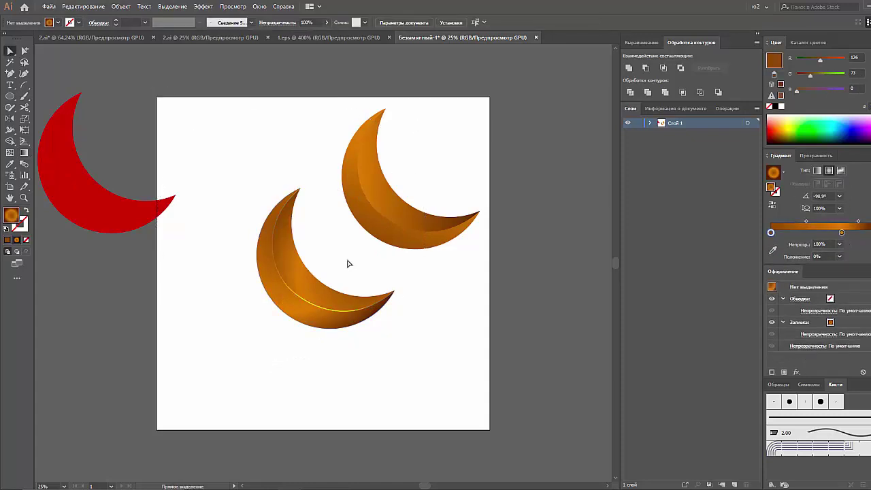
left_click(301, 304)
mouse_move(395, 314)
left_mouse_down()
mouse_move(364, 354)
mouse_move(373, 346)
left_mouse_up()
Draw a white-to-black radial-gradient circle and squash it into a flat shadow under the crescent
left_click(383, 311)
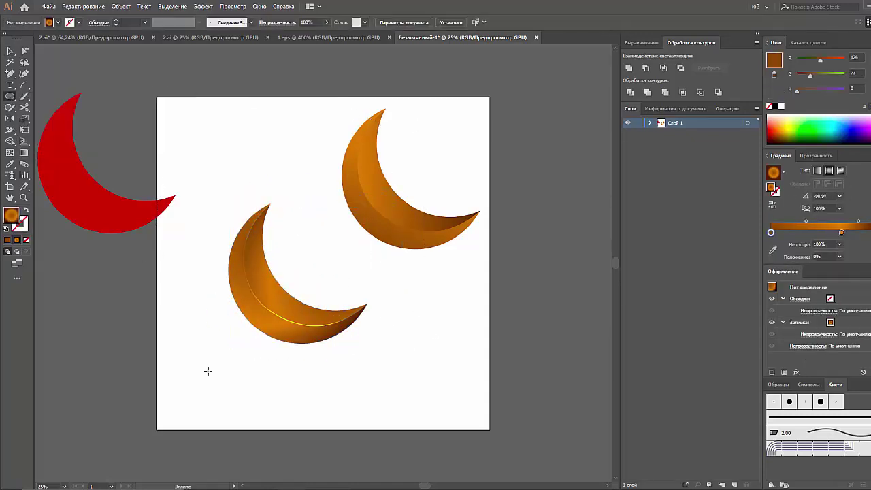
left_click_drag(189, 356, 266, 436)
left_click(772, 172)
left_click(828, 170)
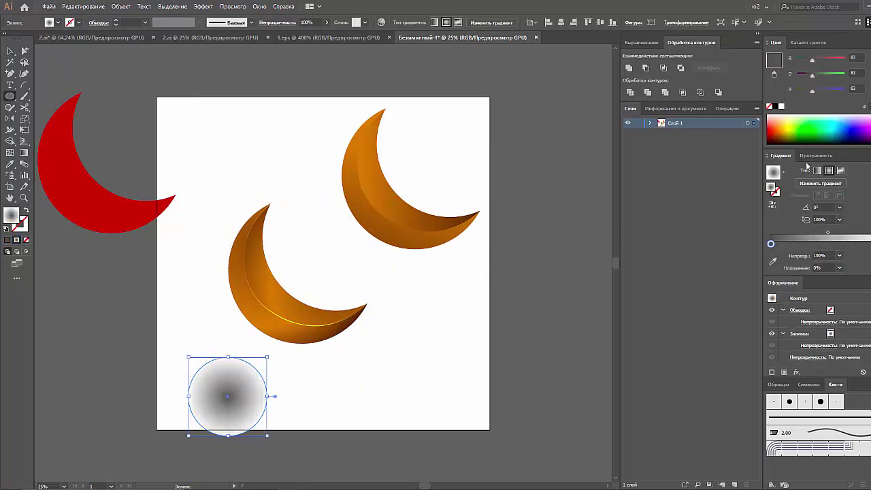
mouse_move(227, 435)
left_mouse_down()
mouse_move(227, 370)
mouse_move(300, 342)
mouse_move(413, 365)
left_mouse_up()
Lighten the shadow's gradient and move the upper crescent toward the upper right
left_click_drag(850, 238, 795, 237)
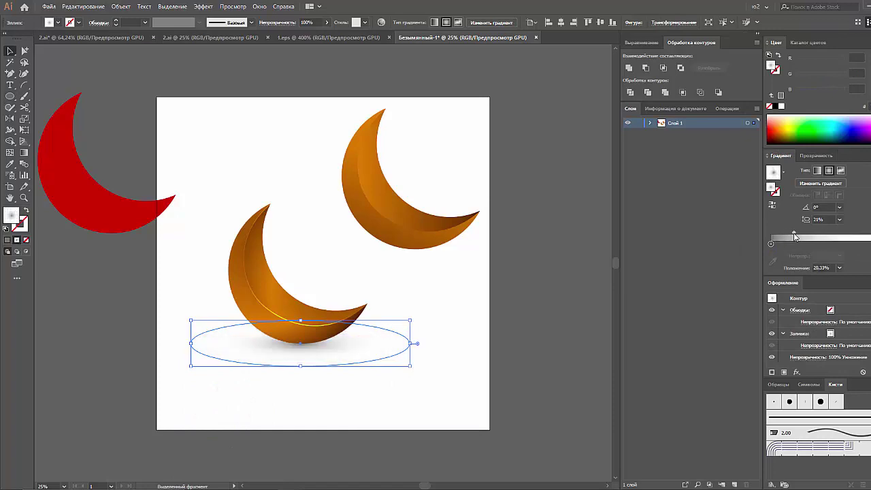
left_click(509, 324)
left_click_drag(420, 251, 555, 289)
left_click(555, 289)
key("ctrl+Tab")
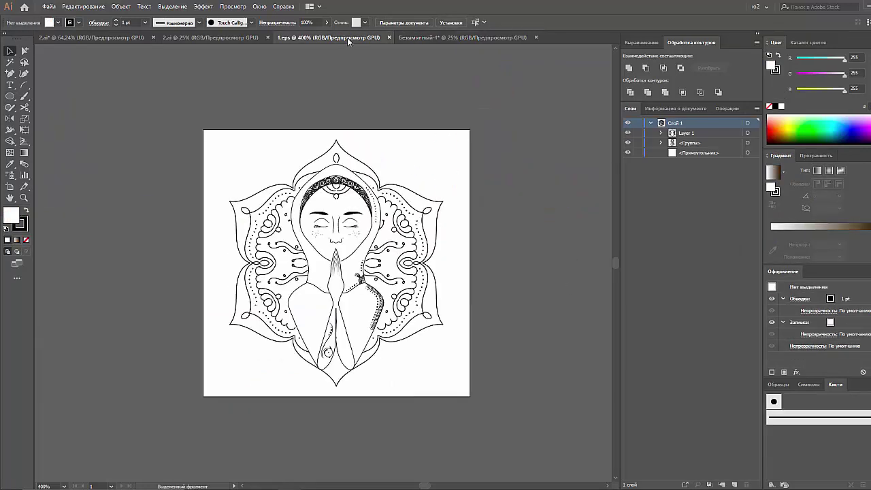
key("ctrl+Tab")
left_click(461, 38)
key("ctrl+v")
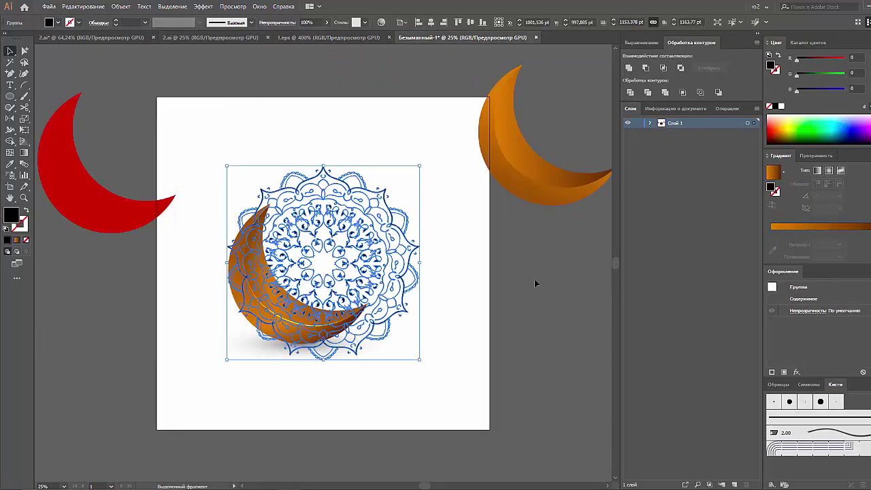
left_click(676, 108)
double_click(376, 204)
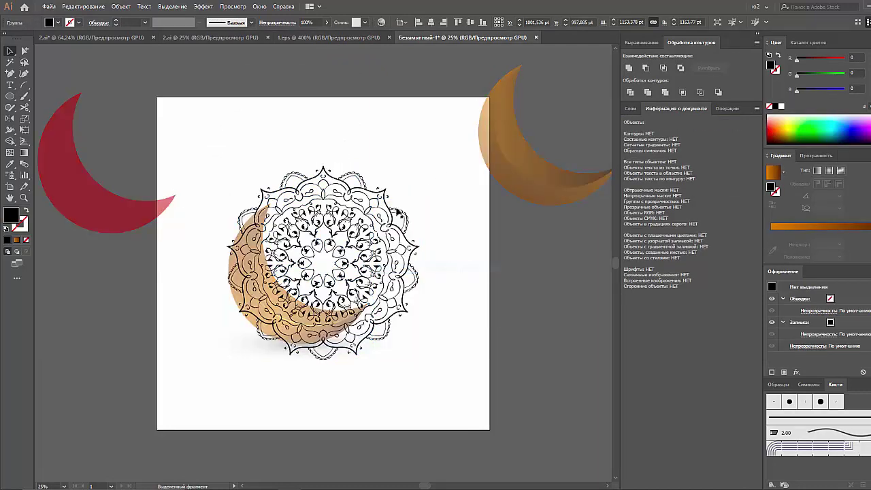
left_click(631, 108)
left_click(671, 143)
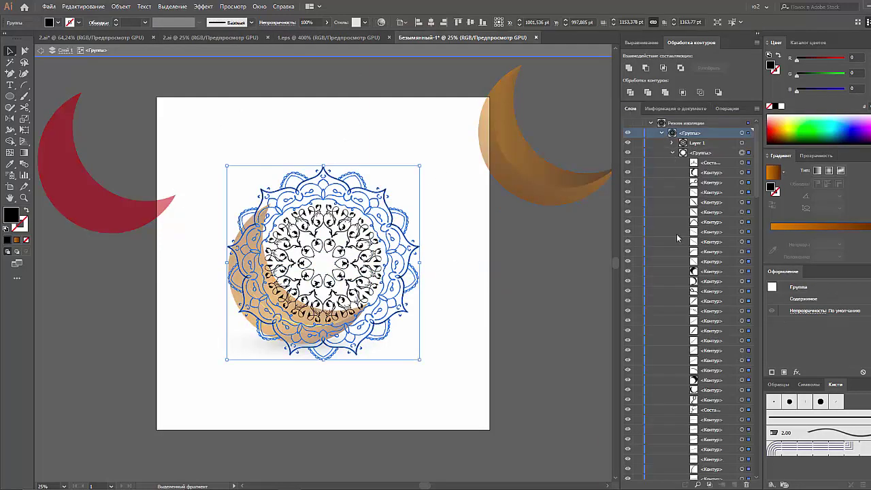
key("Escape")
left_click(49, 7)
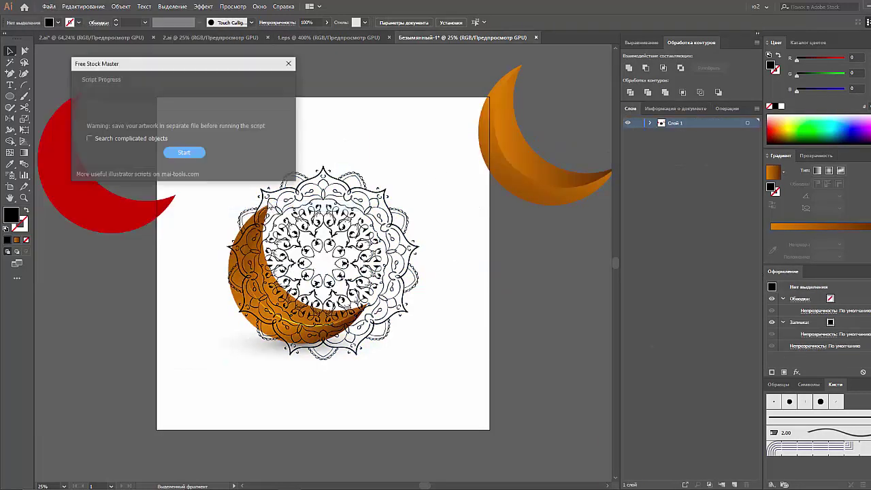
left_click(428, 279)
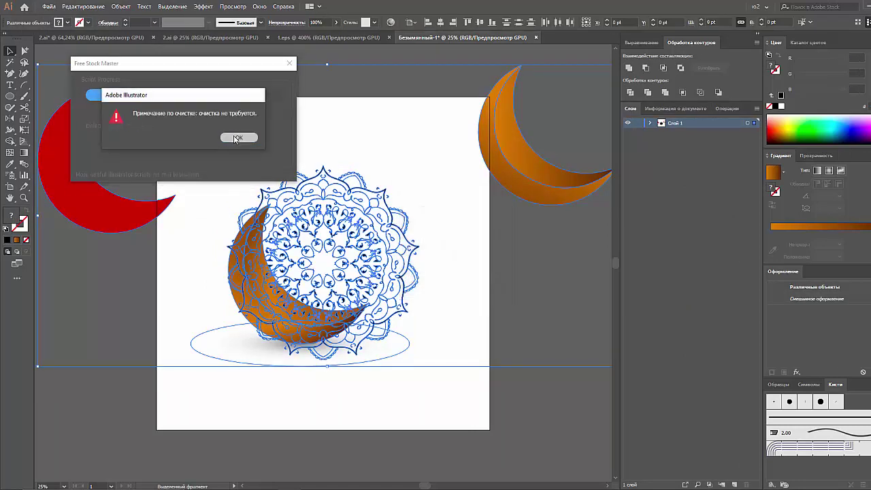
left_click(236, 136)
left_click(190, 138)
left_click(352, 208)
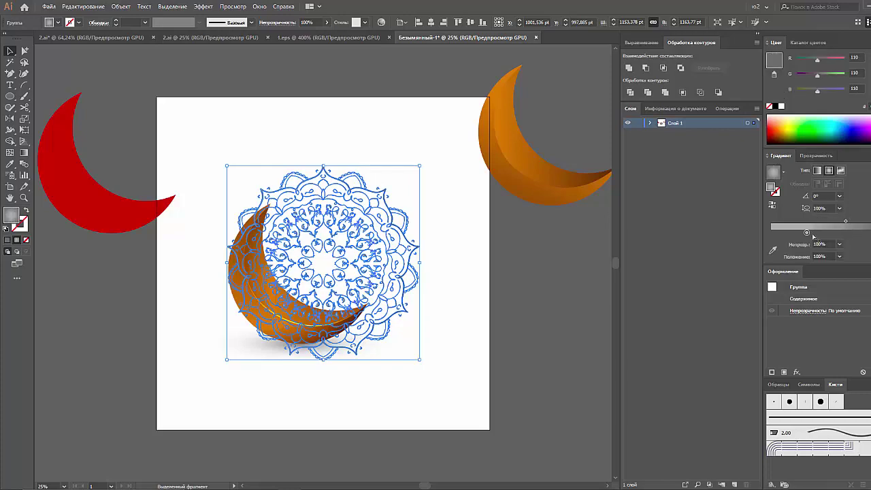
Move the mandala up over the moon and undo back toward its earlier size
left_click(390, 390)
left_click(320, 326)
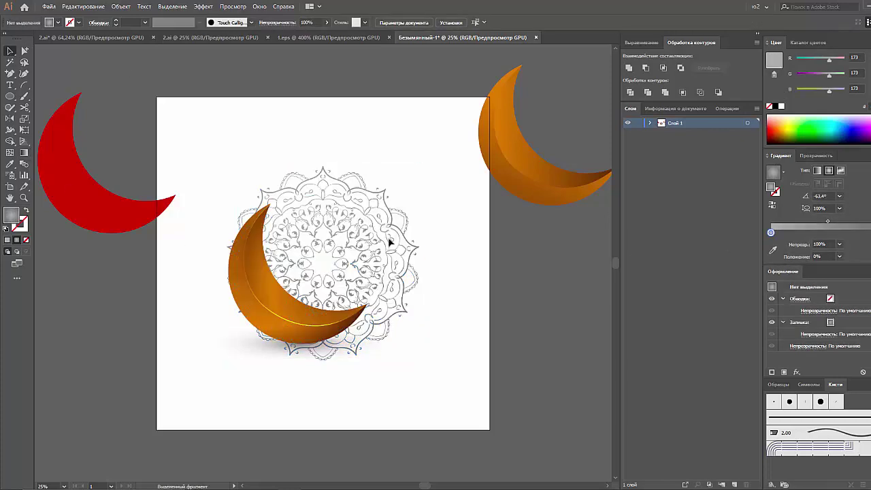
left_click_drag(390, 228, 388, 198)
left_click(352, 182)
key("ctrl+z")
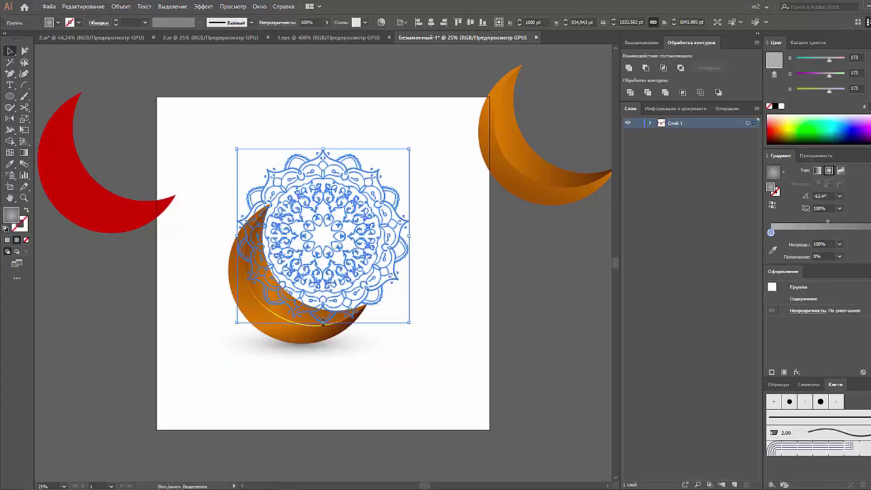
key("ctrl+z")
key("ctrl+z")
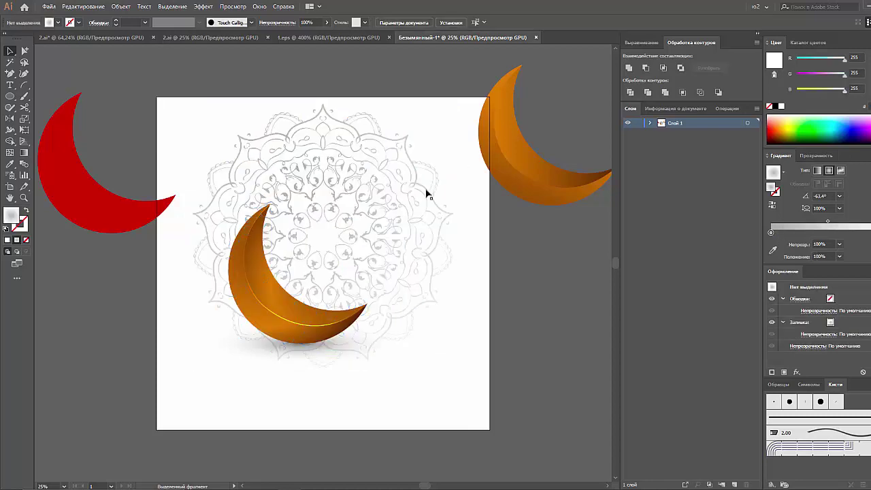
key("ctrl+z")
key("ctrl+z")
key("ctrl+z")
Fade the mandala with a vertical gradient and tint it teal with red set to 84
key("g")
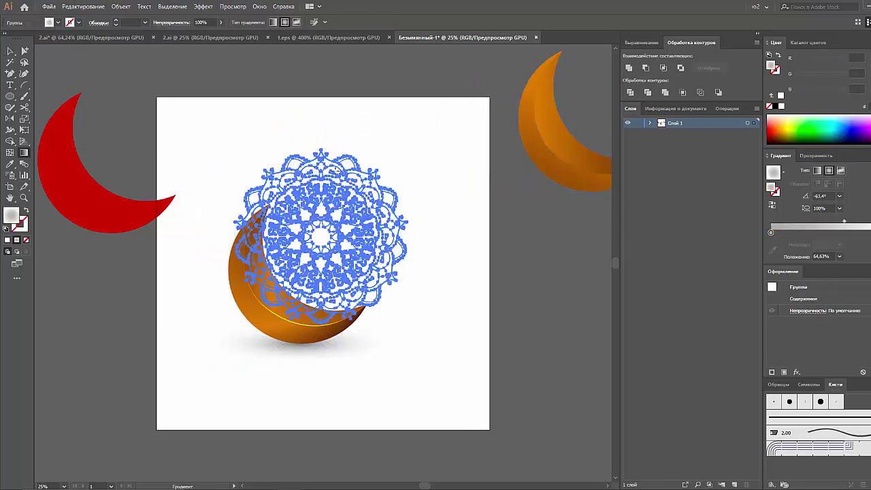
left_click_drag(363, 276, 362, 210)
key("v")
left_click(233, 6)
left_click(326, 166)
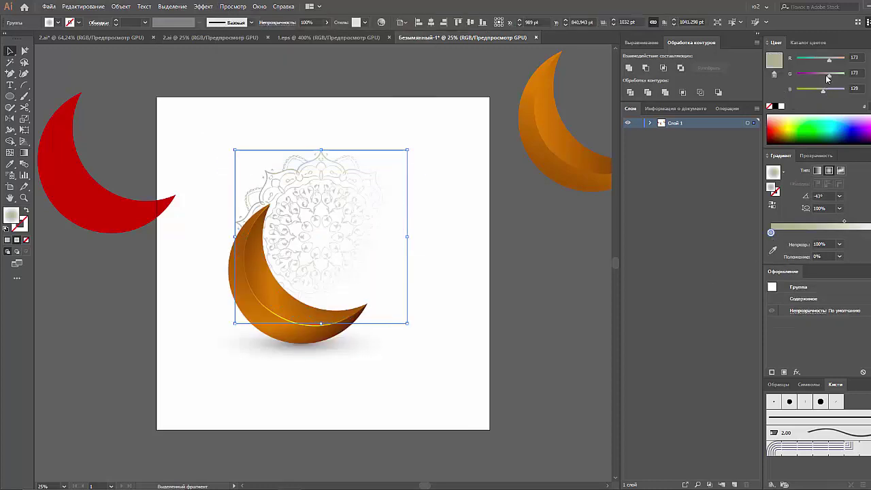
left_click(813, 61)
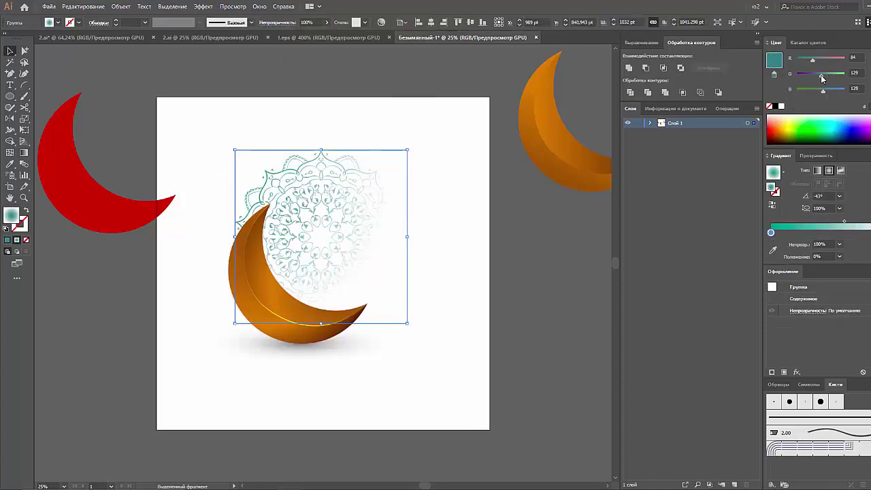
Paste the red Ramadan lettering from 2.ai and position it across the crescent
left_click(125, 38)
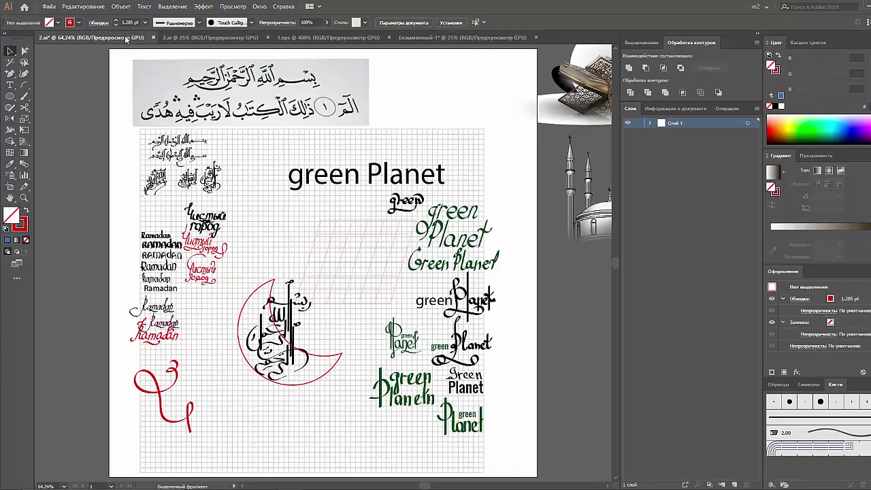
left_click(463, 38)
key("ctrl+v")
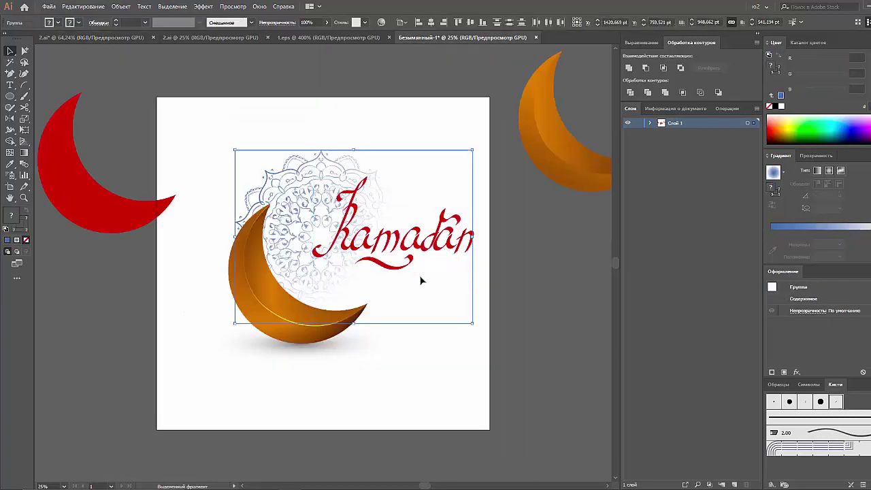
left_click_drag(431, 264, 430, 265)
Add a white 2000 × 2000 pt square and send it behind the artwork
left_click(10, 96)
left_click(404, 277)
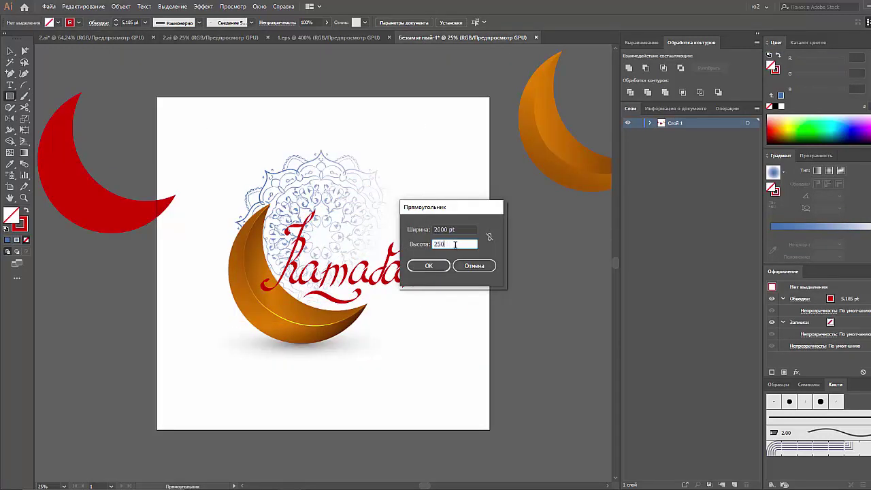
type("0")
key("Return")
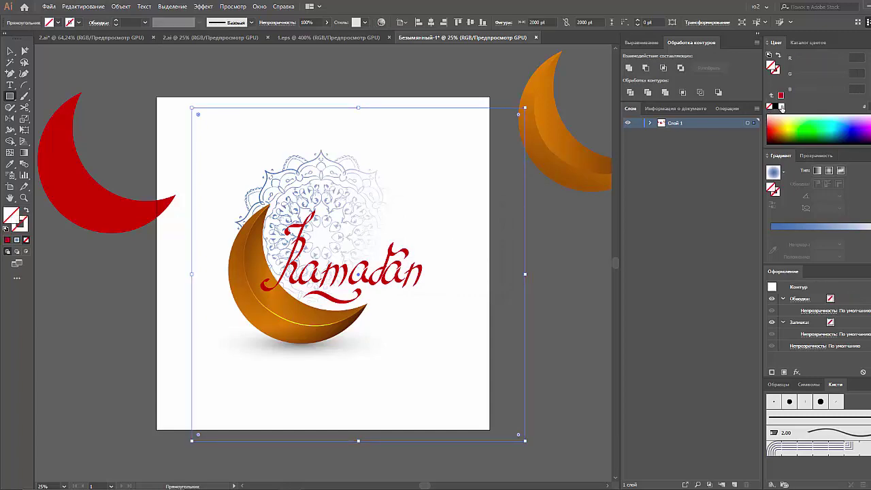
key("ctrl+2")
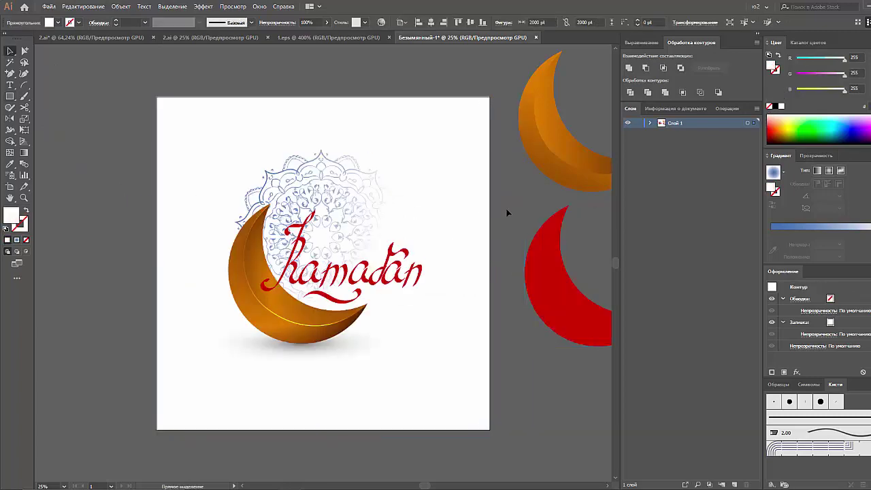
Select the Ramadan lettering and thicken its stroke to 9 pt
left_click_drag(508, 209, 402, 352)
left_click(232, 6)
key("Escape")
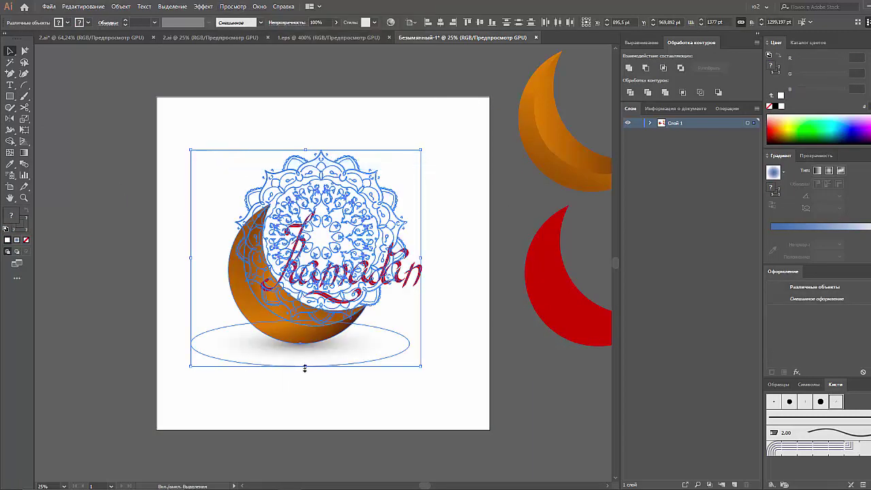
left_click(408, 282)
left_click(145, 23)
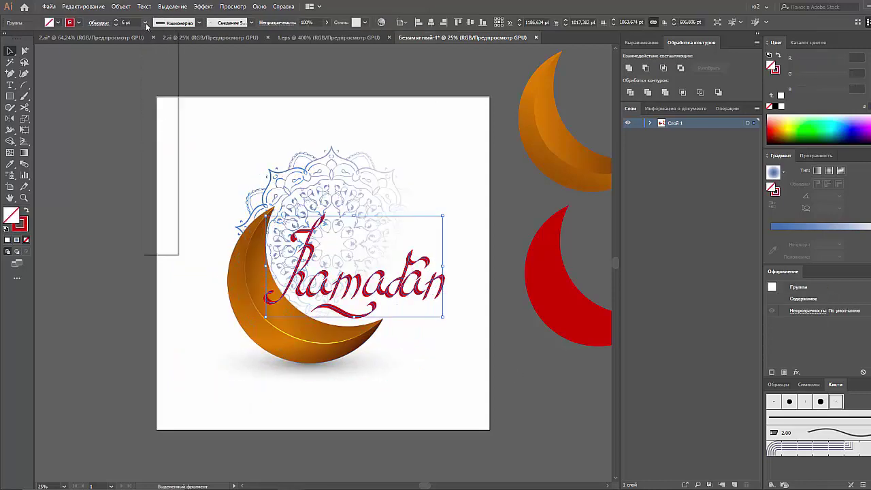
left_click(156, 146)
Expand the lettering's appearance and fill it with a red-to-purple gradient at -60°
left_click(373, 279)
left_click(120, 6)
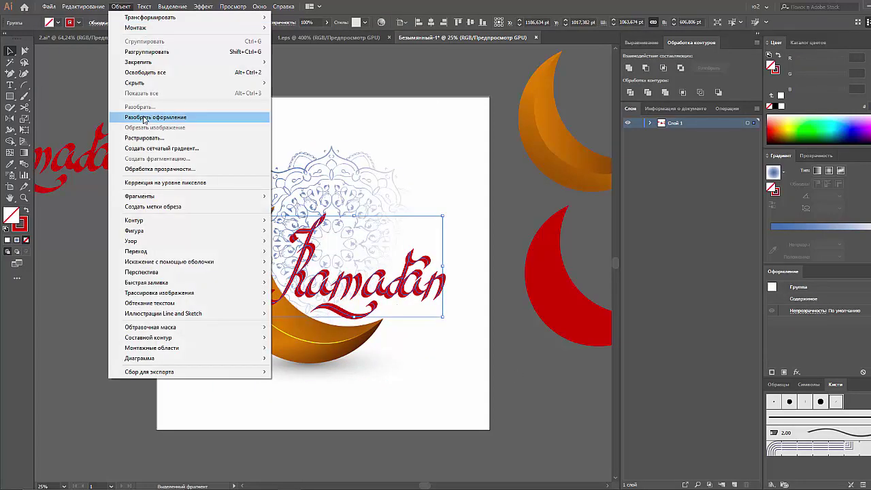
left_click(156, 115)
left_click(772, 171)
left_click_drag(837, 233, 869, 233)
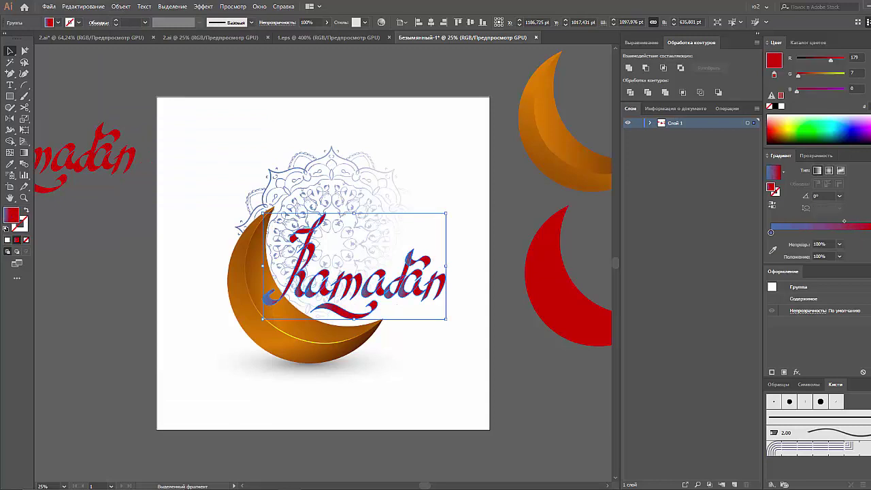
left_click(770, 233)
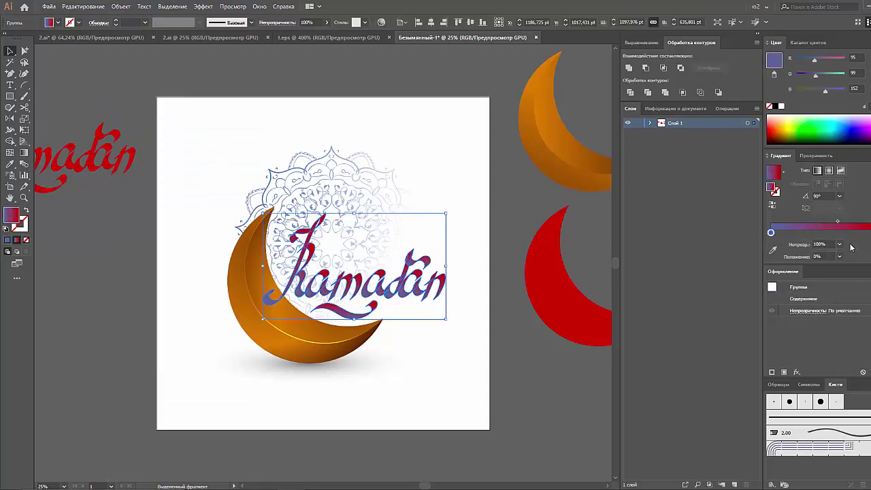
left_click_drag(811, 222, 815, 222)
left_click(838, 196)
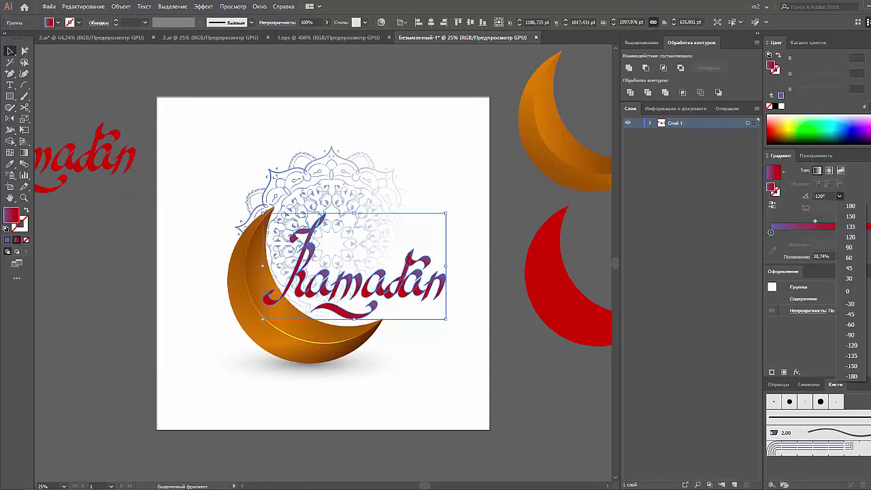
left_click(590, 259)
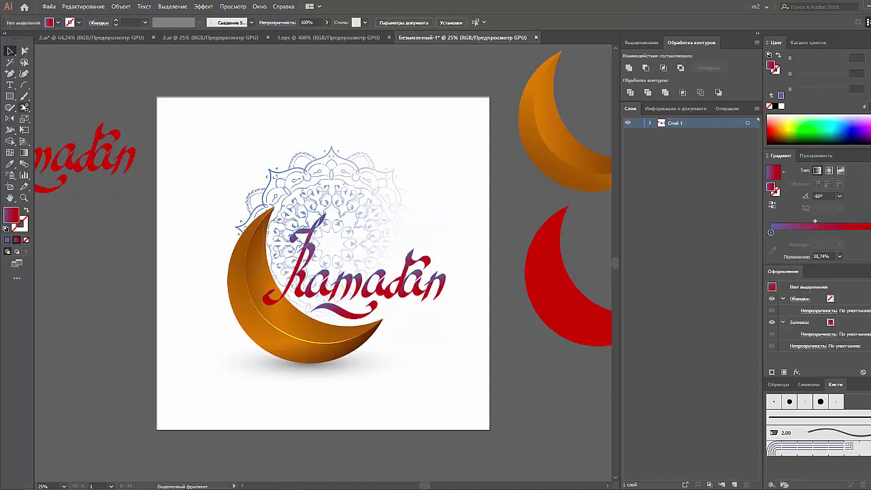
Draw a circle left of the artboard with a radial gradient fill
key("l")
left_click_drag(61, 136, 161, 237)
left_click(829, 170)
Adjust the circle's radial gradient and shrink it onto the moon
left_click_drag(771, 243, 809, 233)
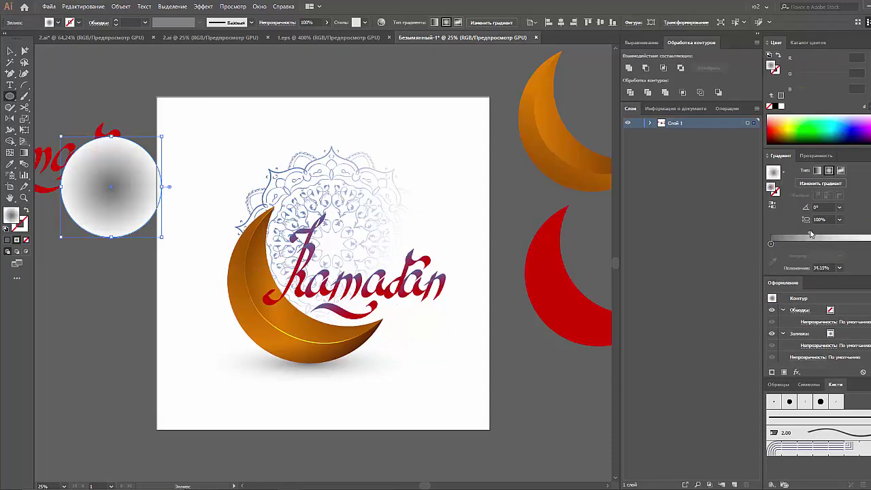
left_click(816, 155)
left_click_drag(310, 308, 299, 313)
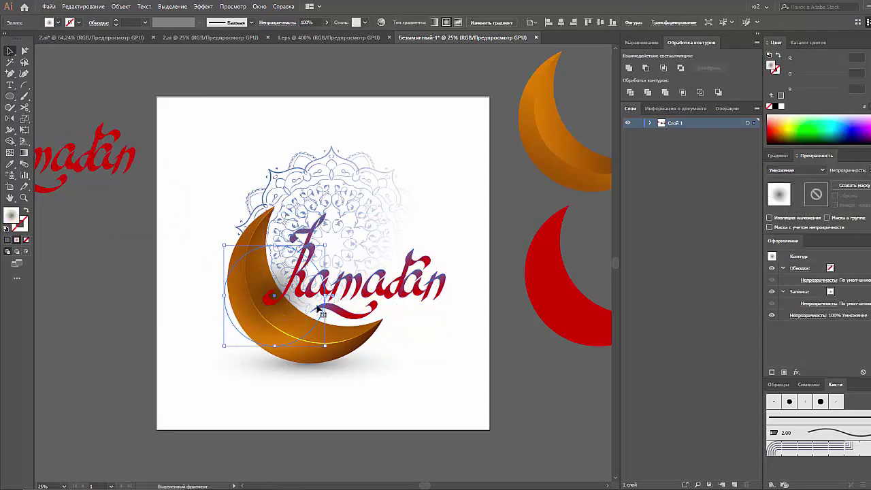
left_click_drag(333, 350, 294, 321)
Isolate the Ramadan lettering group and zoom in on it
left_click(435, 282)
right_click(447, 282)
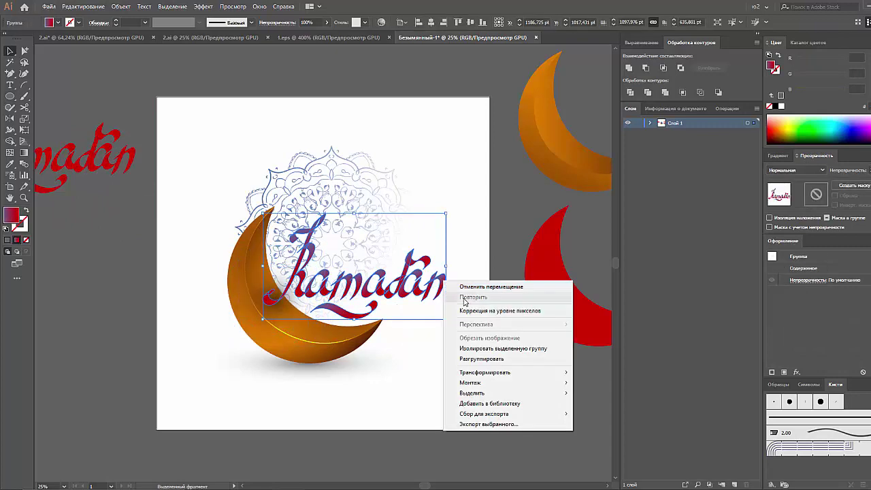
left_click(469, 309)
left_click(449, 272)
key("ctrl+plus")
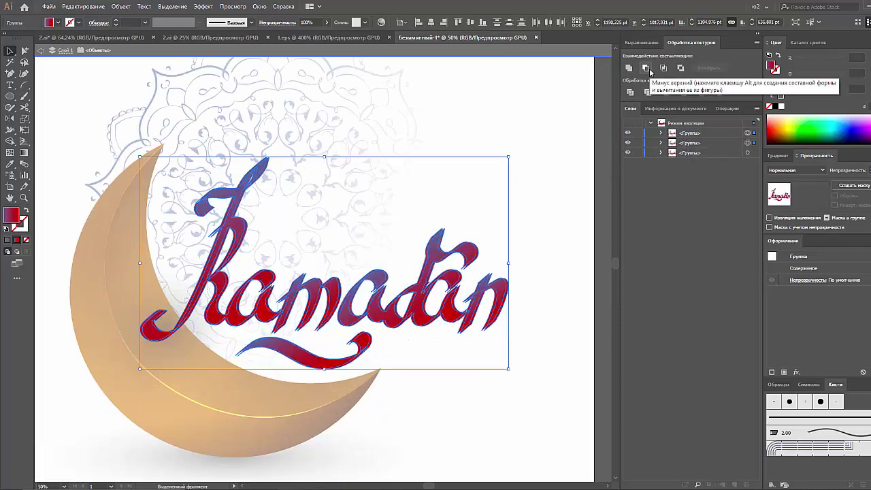
left_click(482, 353)
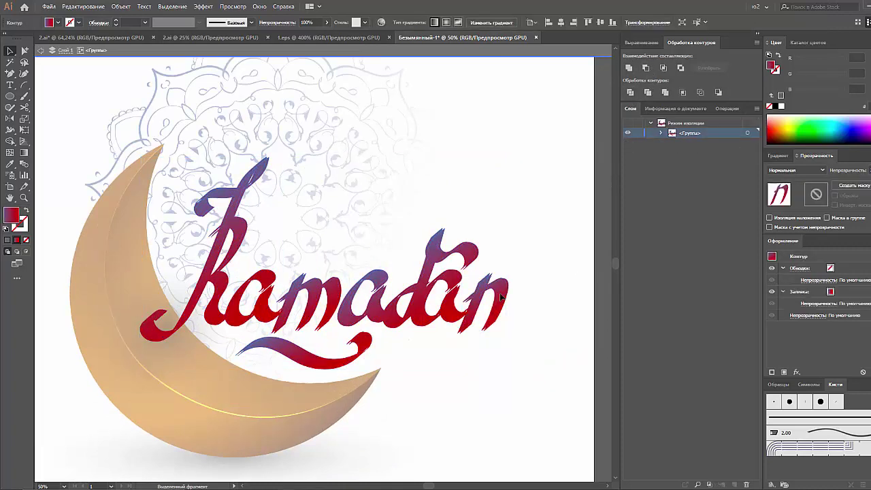
Retouch individual lettering pieces: parts of 'dan', the letter R and the ribbon swash
left_click(408, 300)
left_click(346, 311)
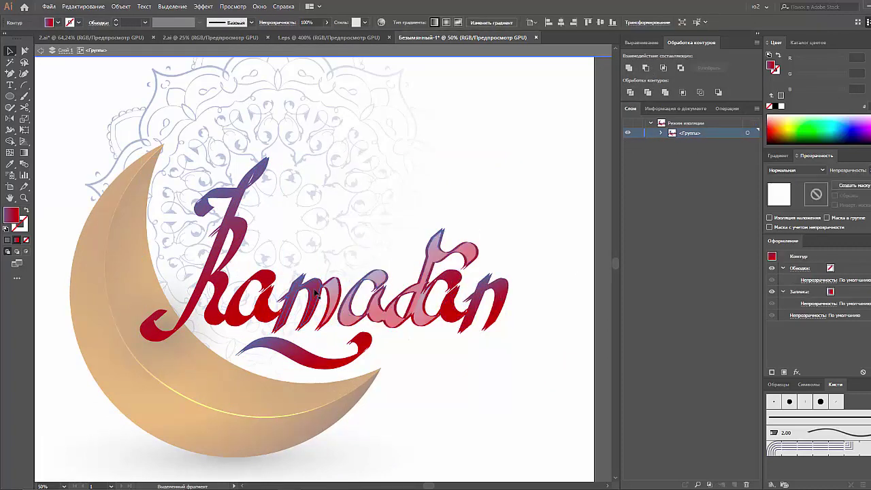
left_click(267, 313)
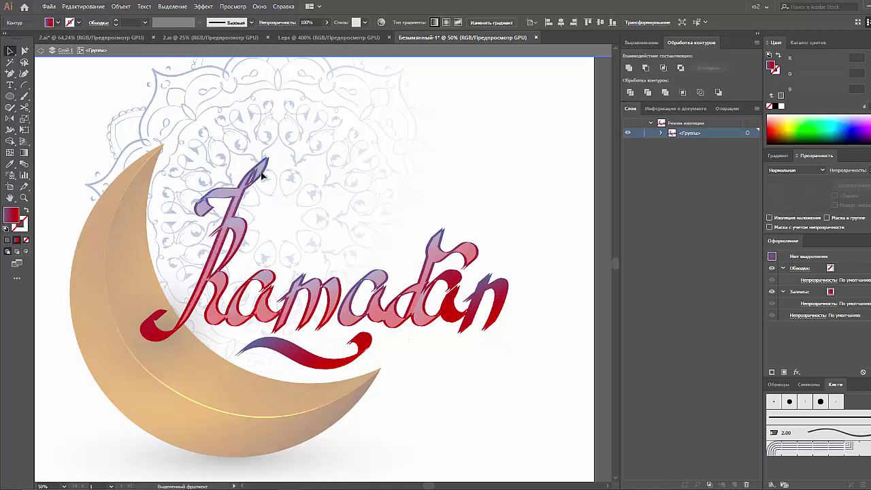
left_click(483, 300)
left_click(449, 277)
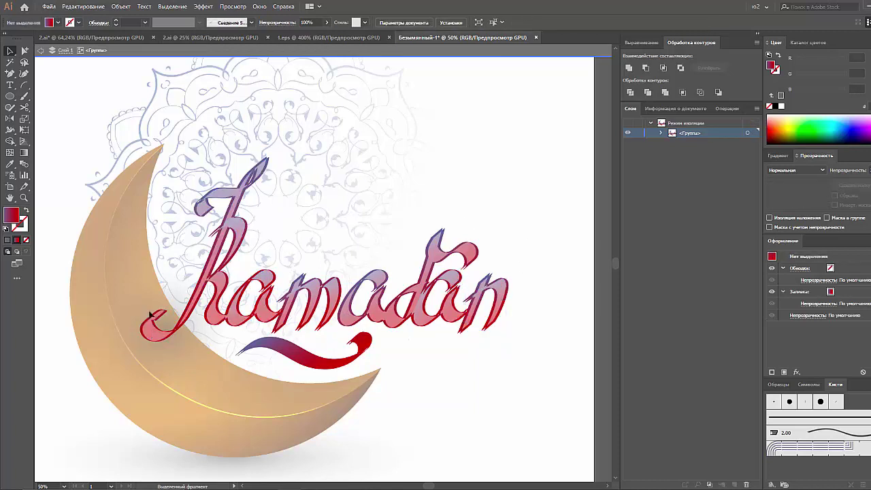
left_click(215, 225)
left_click(208, 280, "shift")
left_click(363, 342)
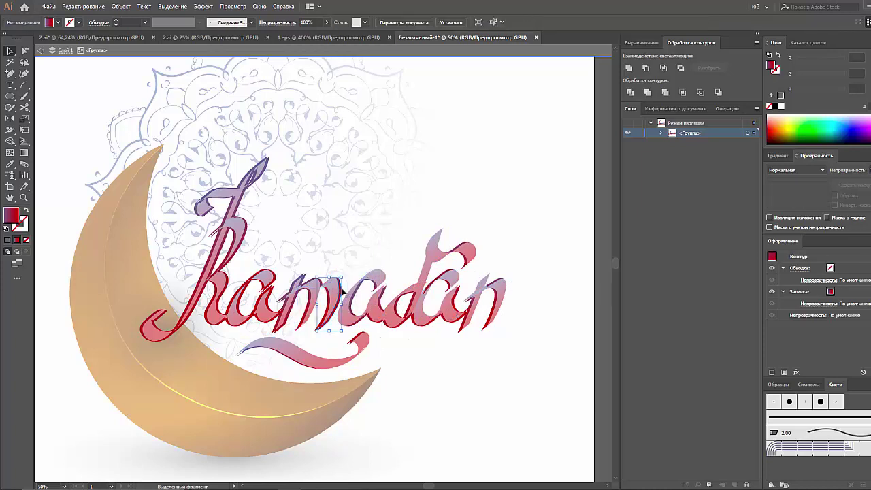
left_click(281, 330)
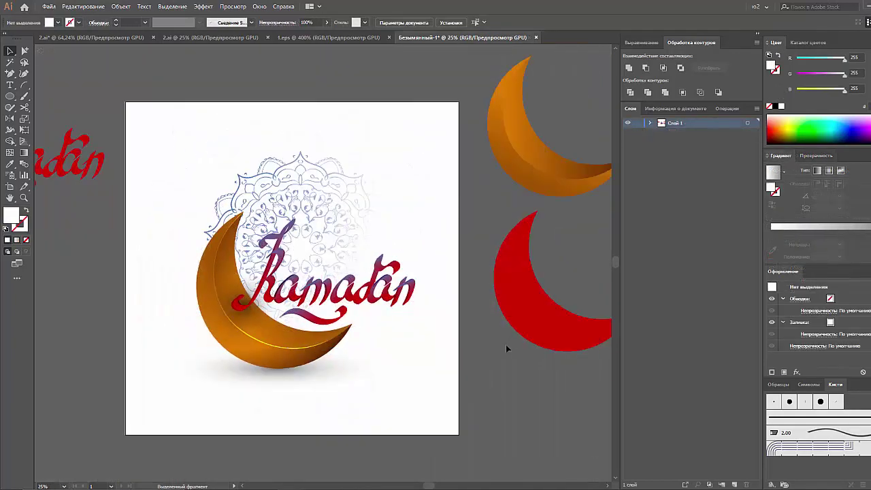
Draw a circle at the canvas top-left with a white-to-black radial gradient
left_click(282, 246)
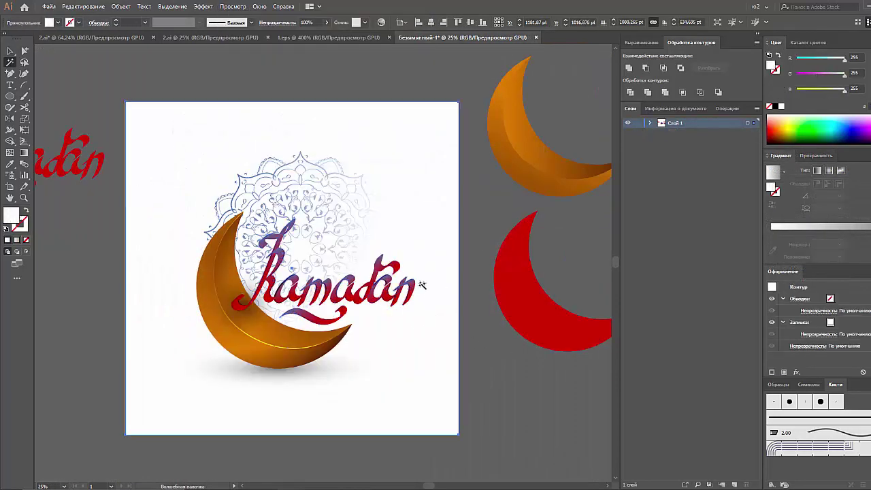
left_click(573, 199)
key("l")
left_click_drag(62, 74, 146, 158)
left_click(783, 171)
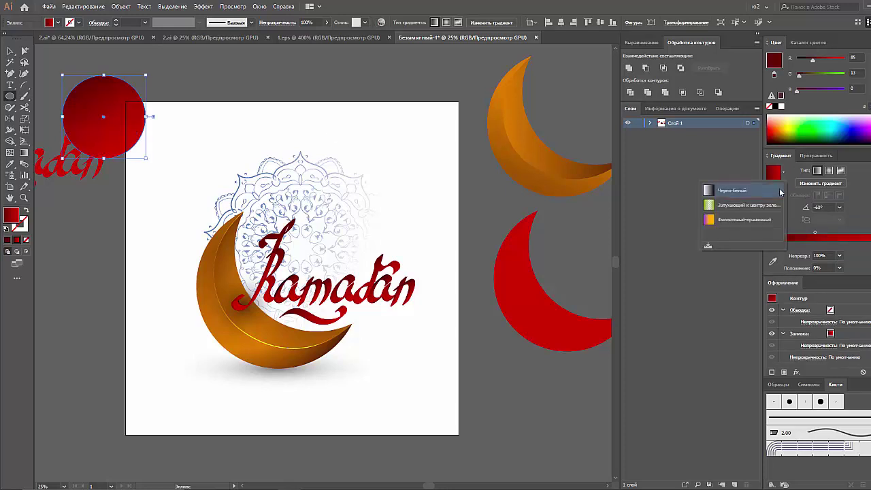
left_click(711, 205)
Stretch the gradient circle into a narrow ellipse over the moon and paste a moon copy top-left
left_click(816, 155)
key("v")
left_click_drag(104, 116, 318, 337)
left_click(780, 155)
left_click_drag(770, 243, 810, 242)
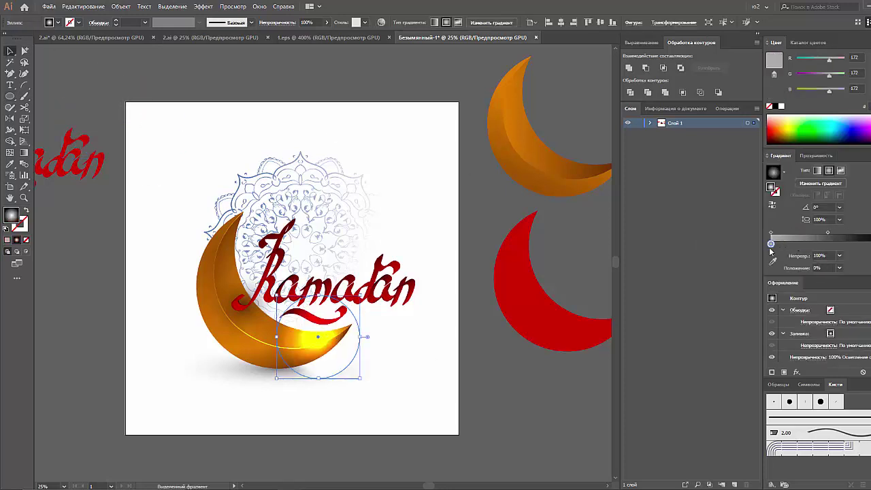
left_click_drag(311, 381, 213, 271)
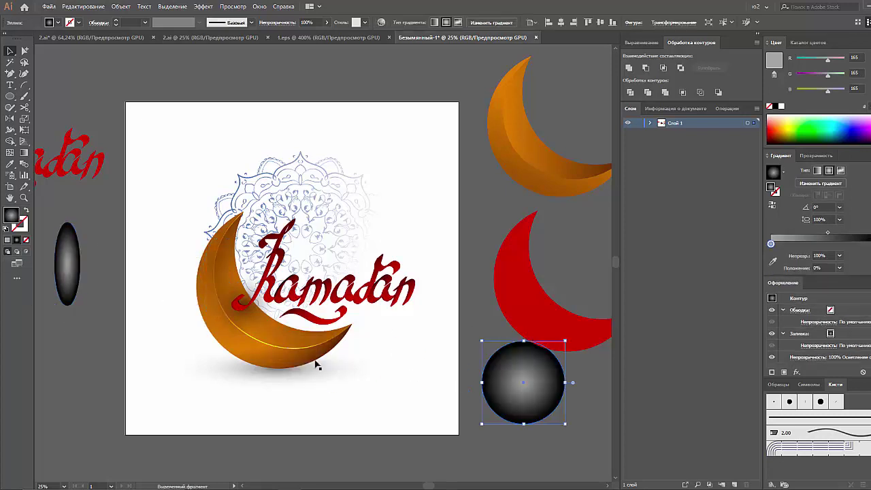
left_click(87, 209)
key("ctrl+v")
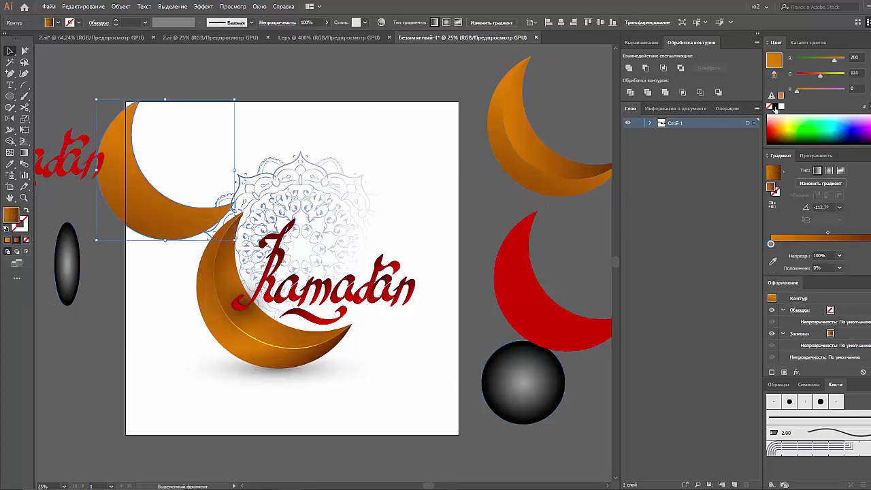
Add a grey mesh point to the moon copy and set its blend mode to Color Dodge
key("u")
left_click(116, 171)
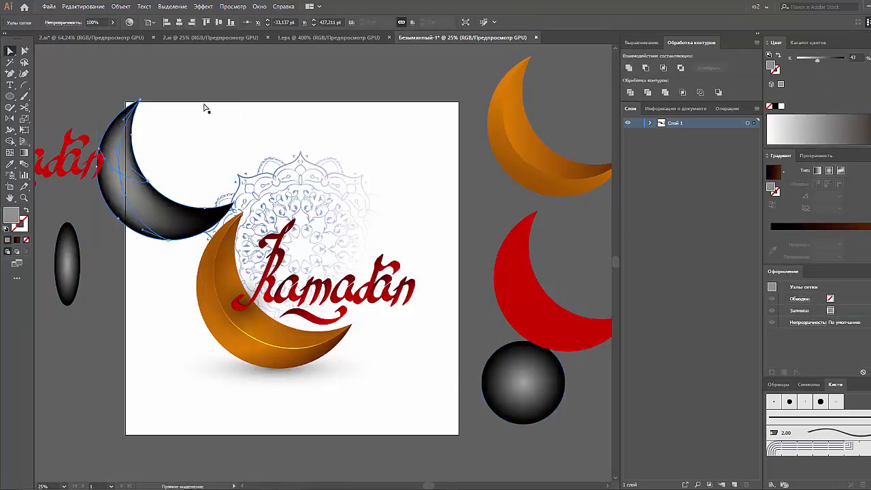
key("v")
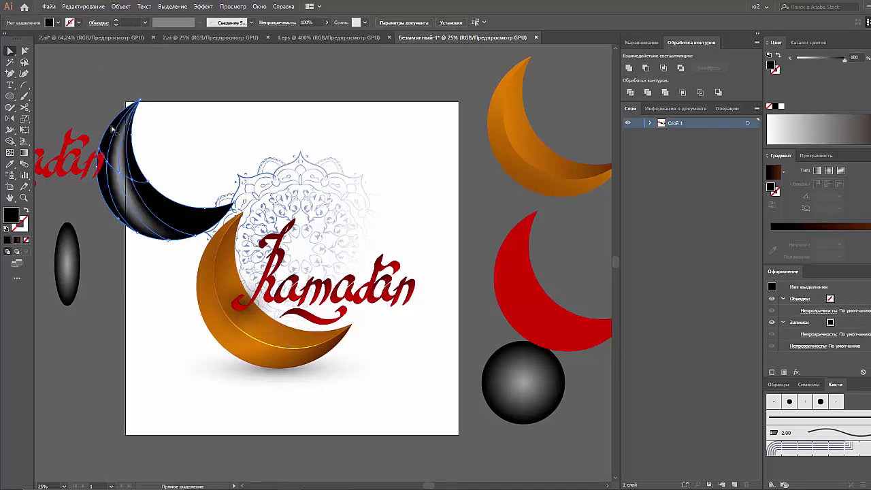
key("ctrl+shift+F10")
left_click(796, 170)
left_click(789, 244)
Move and rotate the mesh moon onto the orange moon, then make one mesh point black
left_click_drag(136, 190, 231, 313)
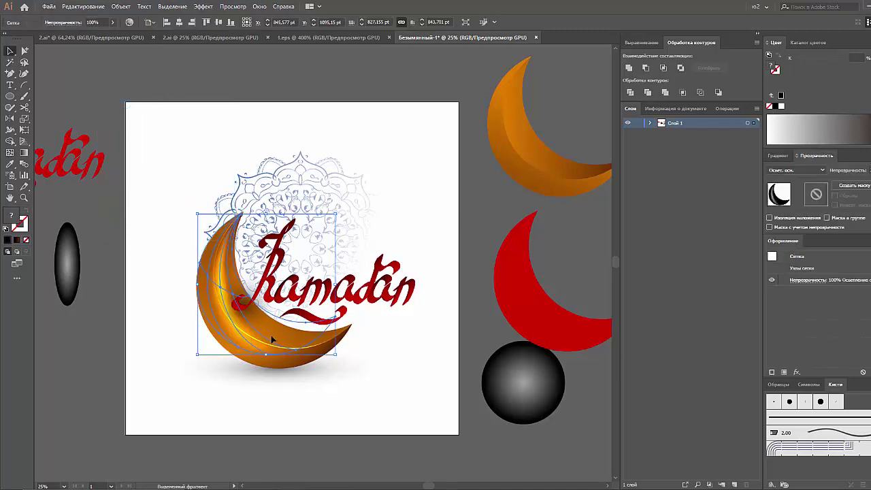
left_click_drag(340, 357, 345, 345)
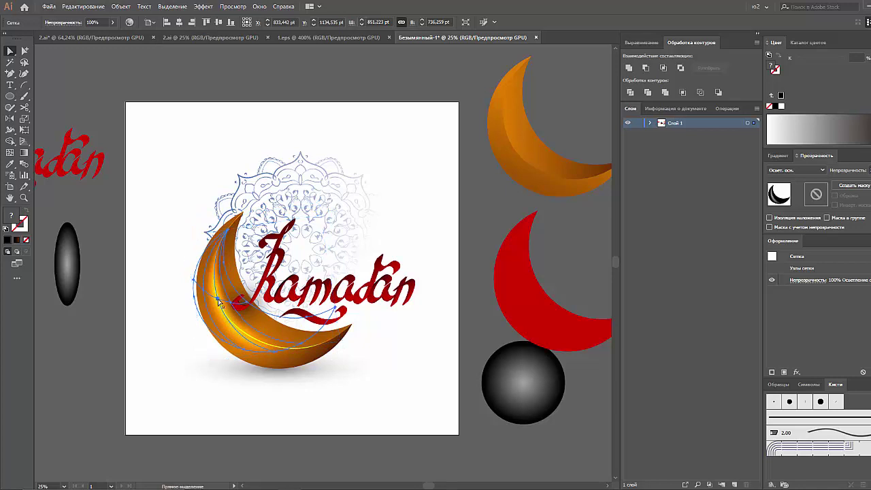
key("a")
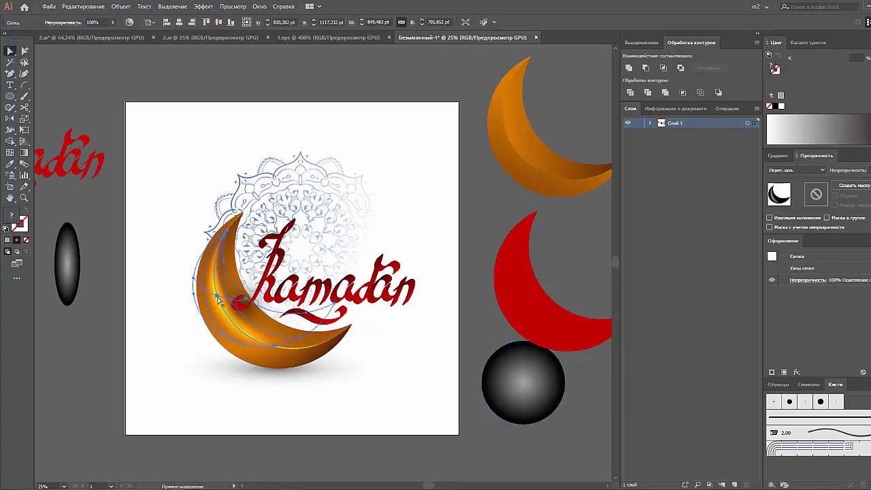
left_click(231, 306)
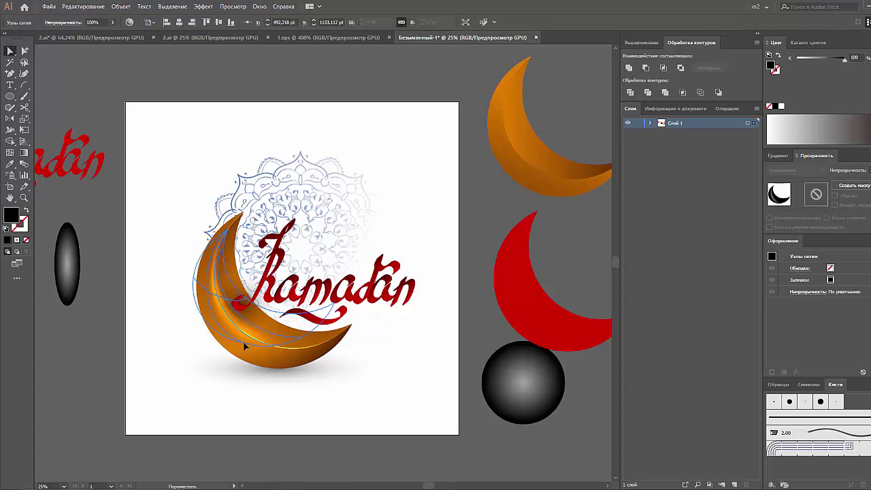
Reflect the glow overlay vertically and rotate it back onto the moon's lower inner edge
key("v")
left_click_drag(320, 315, 370, 346)
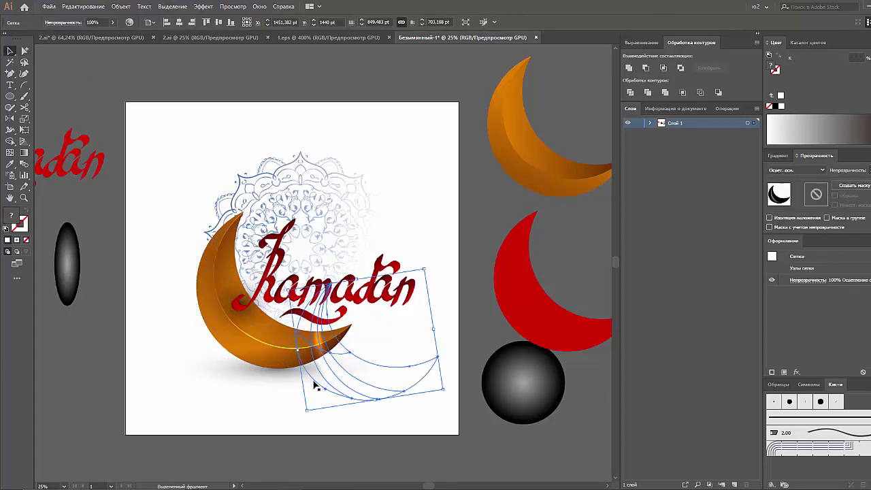
right_click(371, 345)
left_click(586, 439)
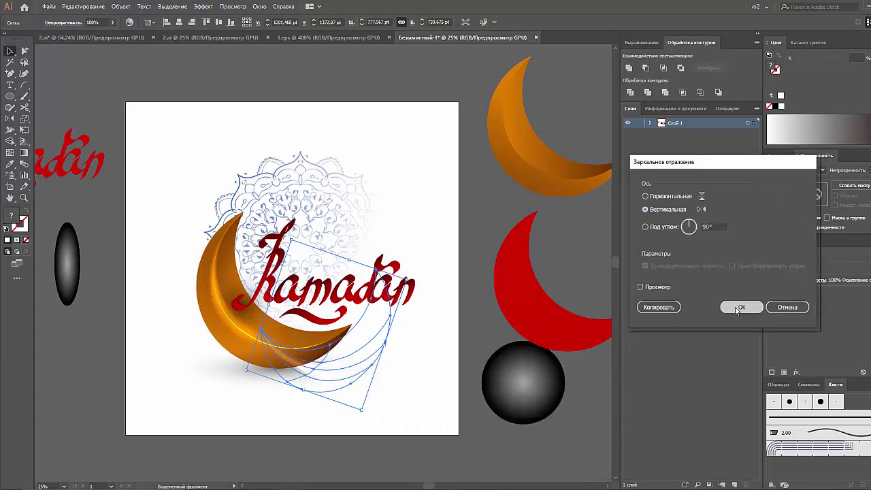
left_click(734, 305)
mouse_move(372, 374)
left_mouse_down()
mouse_move(353, 379)
mouse_move(345, 365)
mouse_move(313, 359)
left_mouse_up()
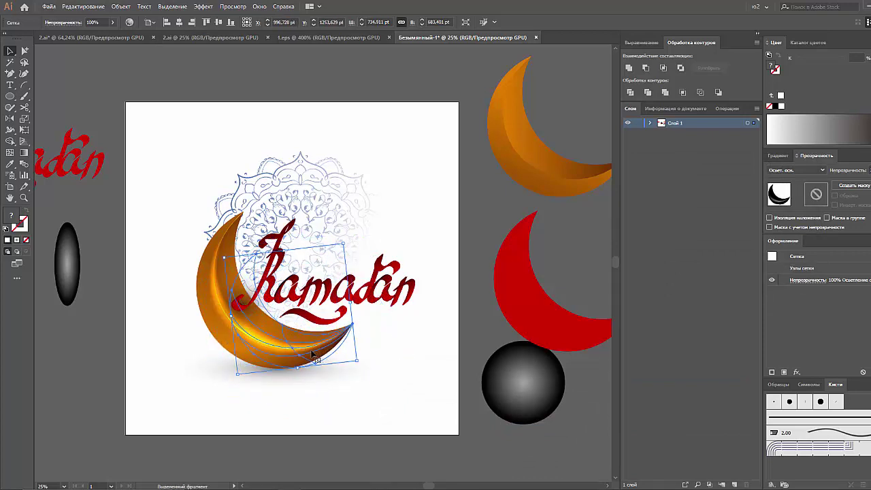
left_click(461, 335)
Lower the grey value of a highlight mesh point to soften the glow
left_click(215, 317)
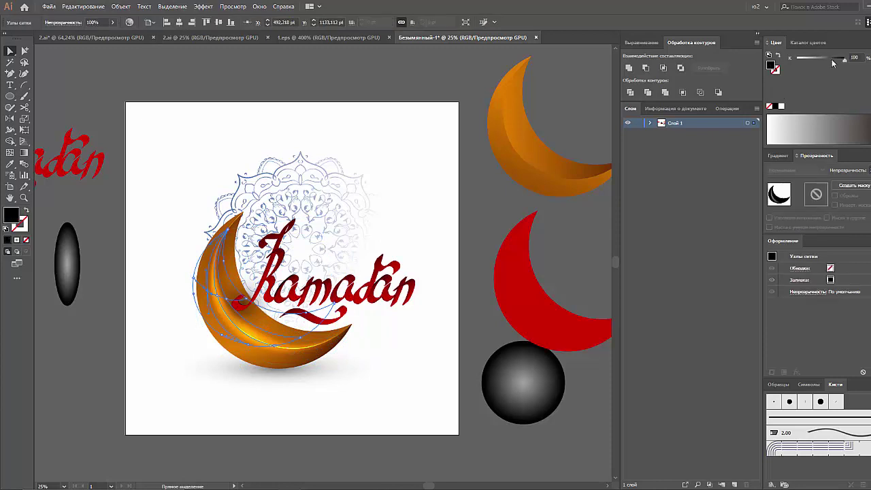
left_click_drag(832, 59, 810, 59)
left_click(487, 290)
left_click(211, 288)
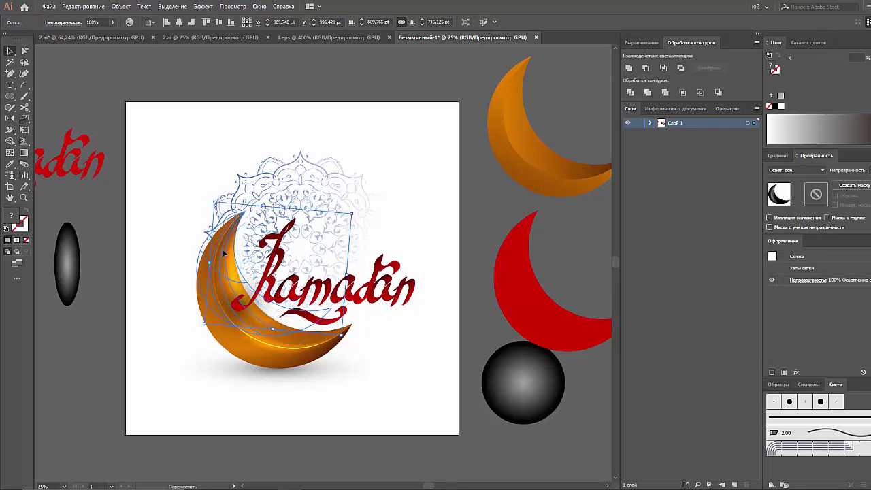
left_click(156, 238)
Copy the moon to the lower left and shade a new mesh point grey
key("ctrl+2")
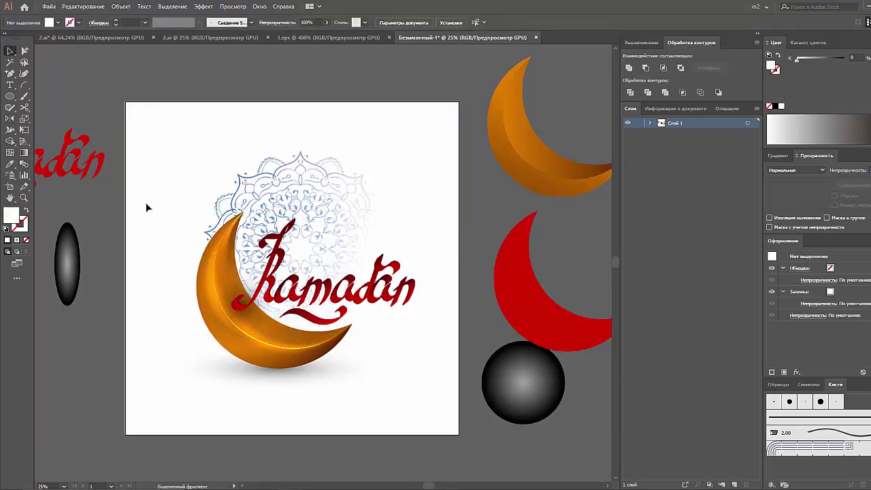
left_click(221, 263)
left_click(160, 281)
left_click_drag(245, 332, 173, 366)
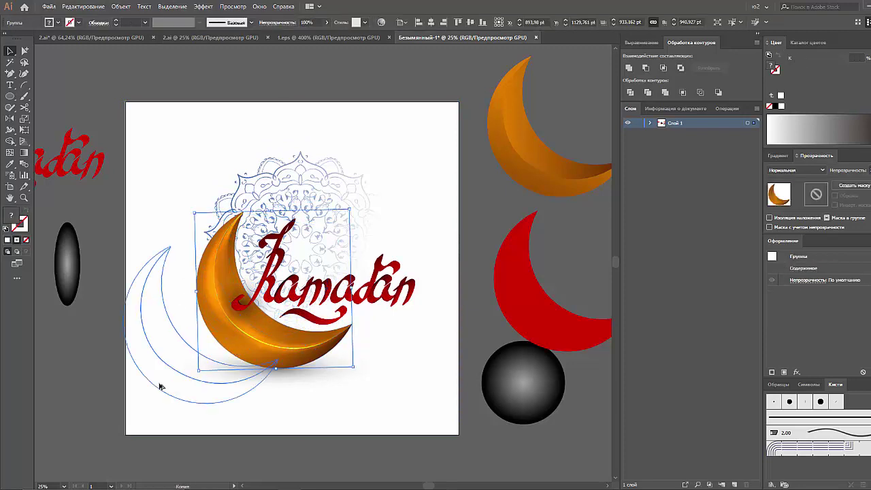
left_click(183, 404)
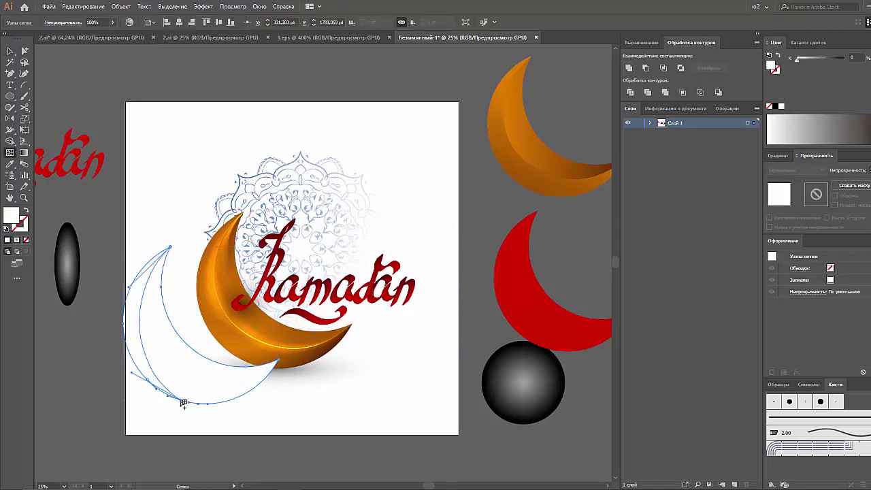
left_click_drag(811, 63, 815, 62)
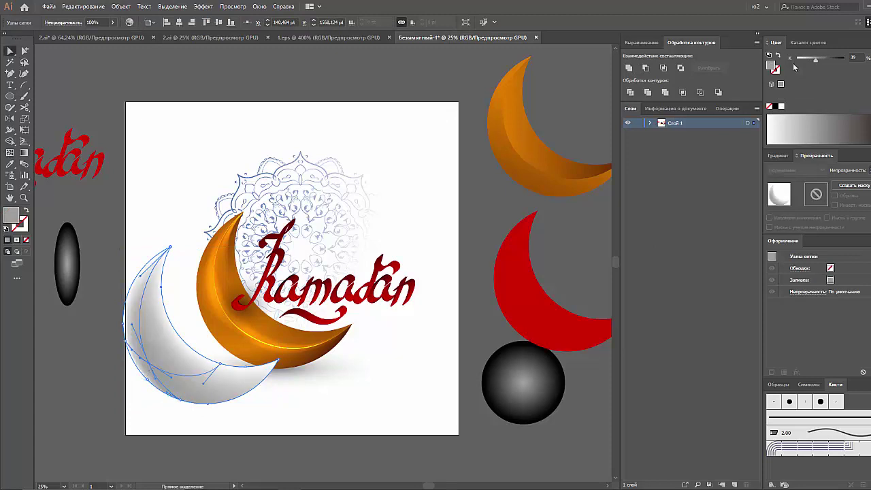
key("v")
Set the white shading moon to Multiply and move it under the orange crescent
left_click(128, 340)
left_click(796, 170)
left_click(796, 200)
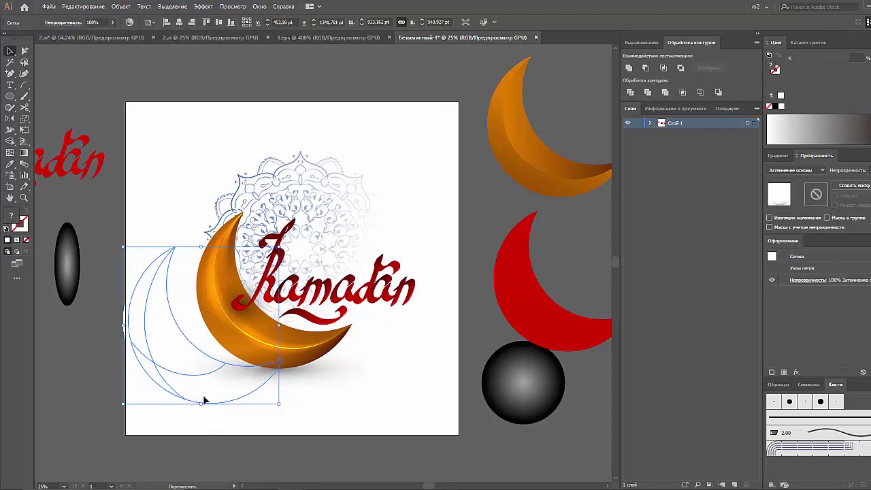
left_click_drag(202, 399, 267, 367)
left_click(320, 354)
Select mesh points on the edge of the orange moon mesh
left_click(234, 358)
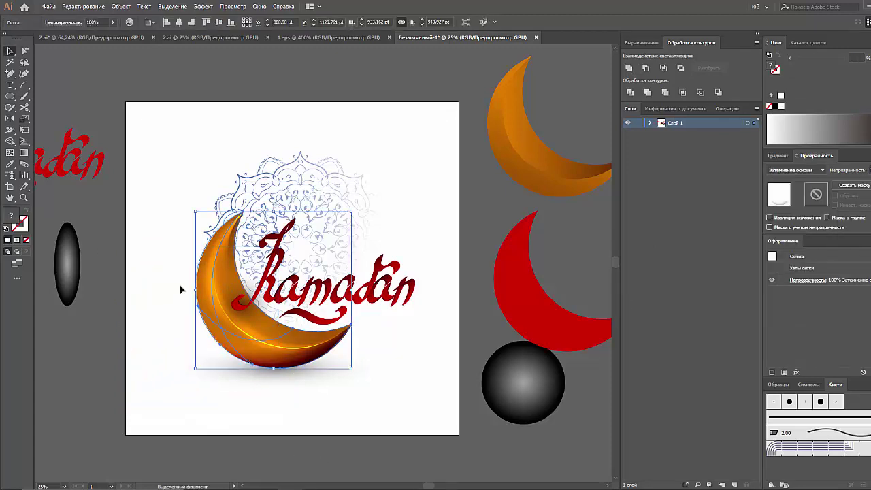
left_click(211, 245)
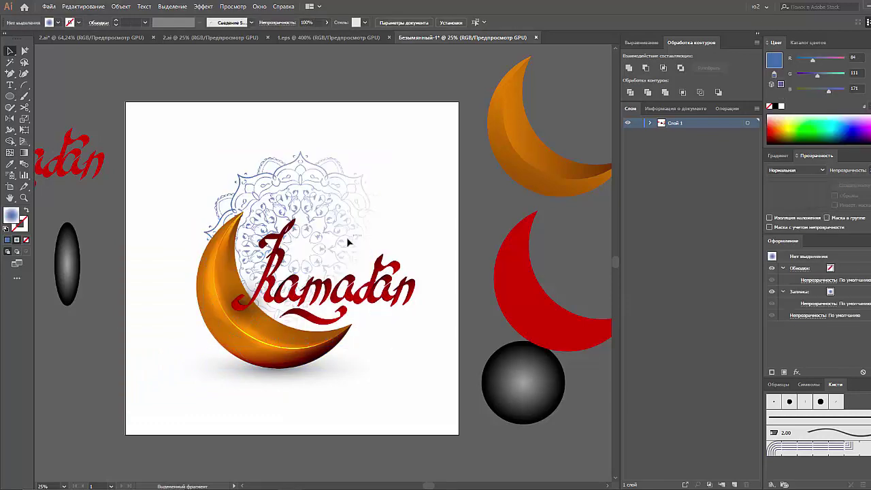
left_click(347, 237)
left_click(210, 248)
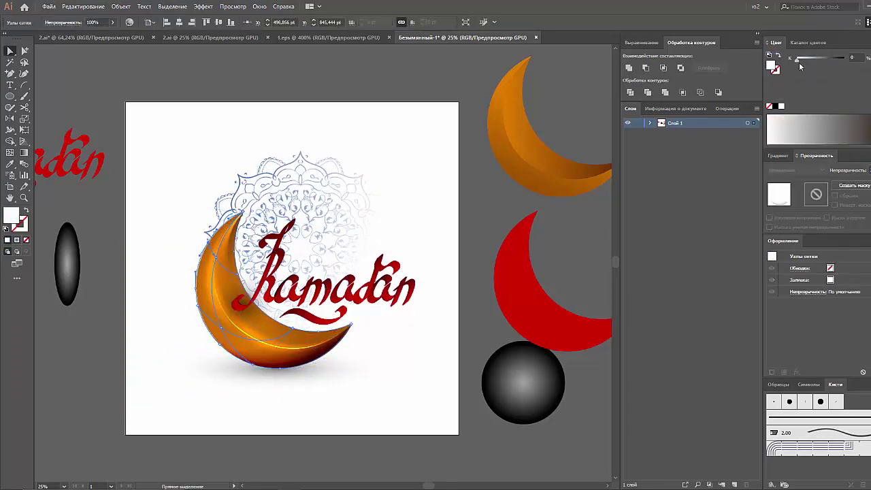
Paste the Arabic calligraphy, rotating and shrinking it onto the moon's base
key("ctrl+v")
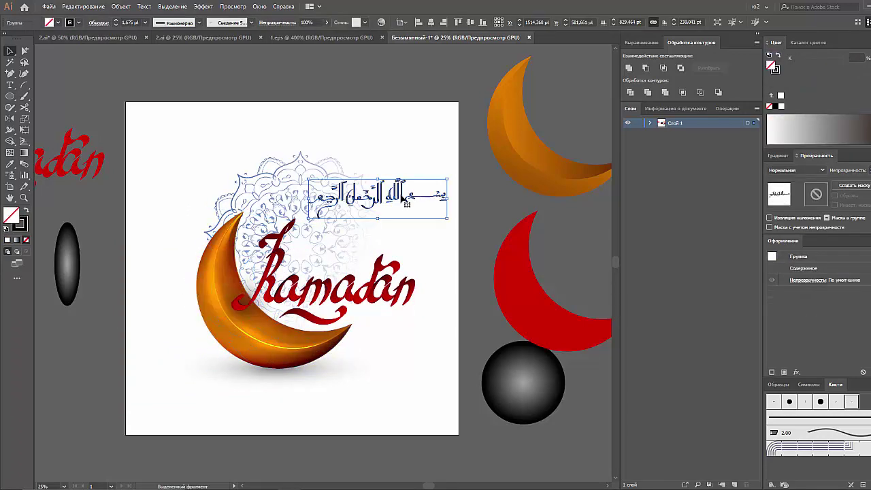
mouse_move(406, 200)
left_mouse_down()
mouse_move(283, 398)
mouse_move(336, 395)
left_mouse_up()
key("ctrl+v")
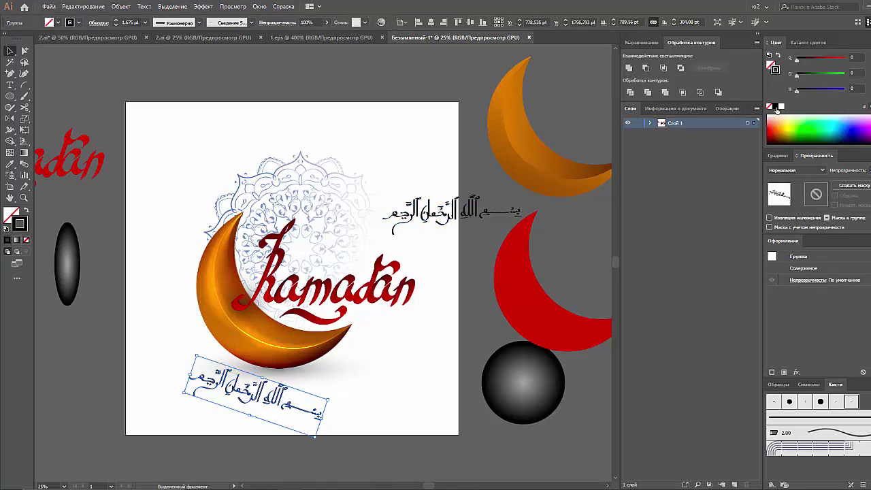
left_click_drag(314, 436, 295, 383)
Apply an Arc warp to the calligraphy with a −26% bend
left_click(203, 6)
mouse_move(222, 60)
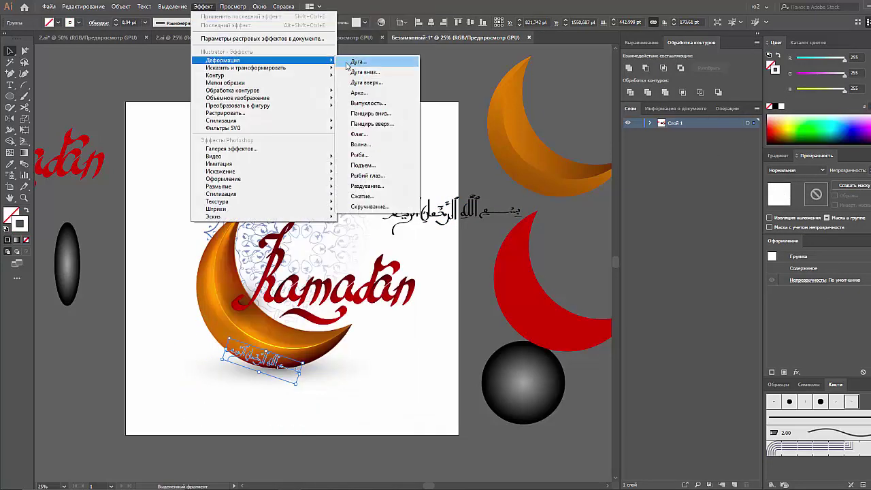
left_click(347, 62)
left_click_drag(710, 128, 680, 130)
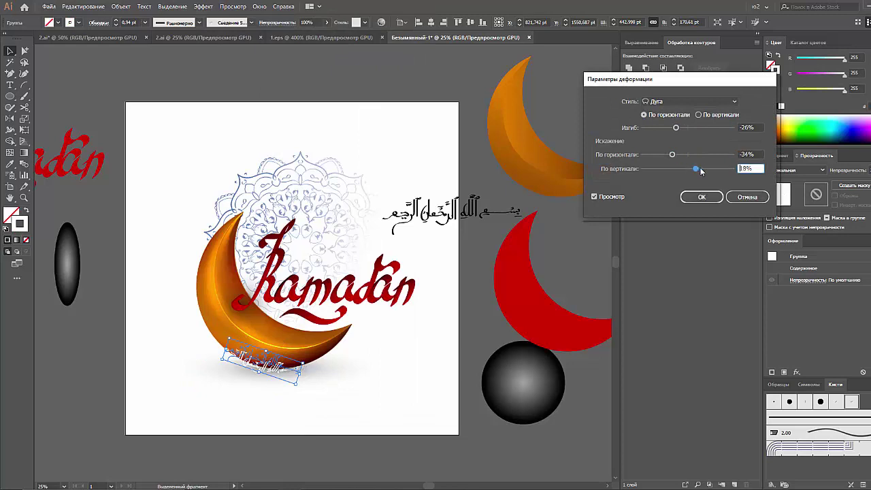
left_click(683, 195)
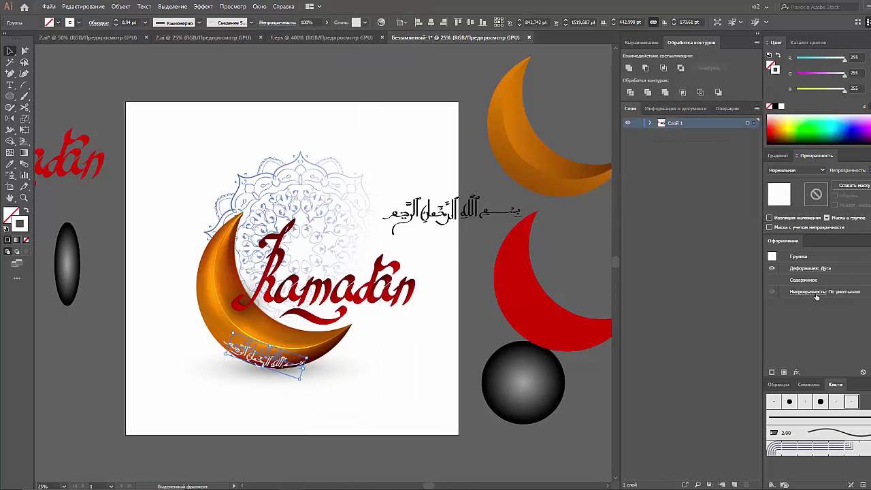
Reopen the Arc warp from Appearance and adjust the calligraphy's distortion
left_click(271, 344)
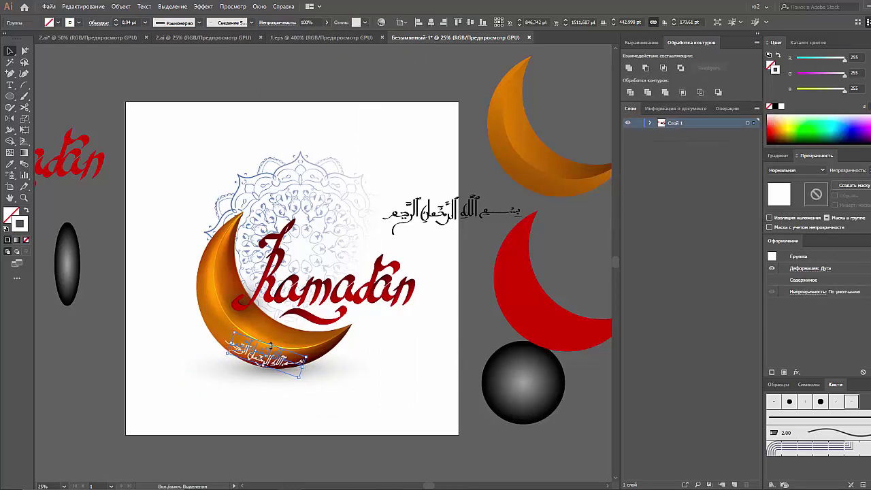
left_click(809, 268)
left_click_drag(674, 169, 680, 170)
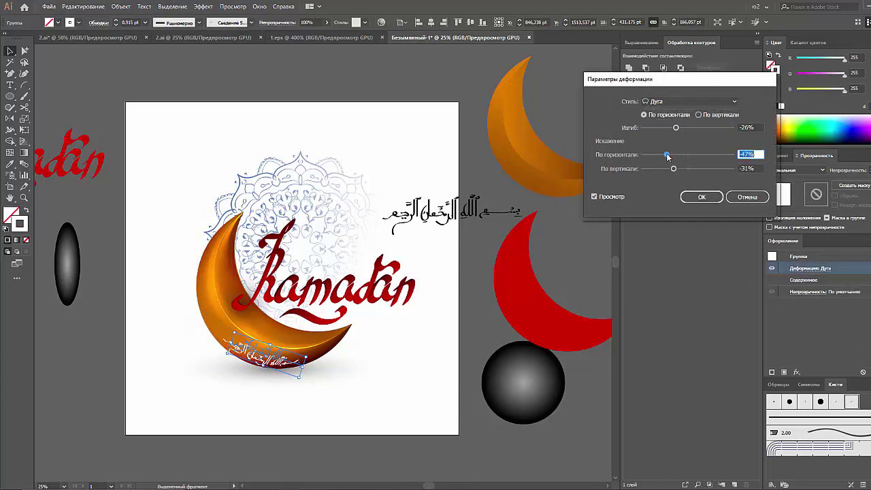
key("Return")
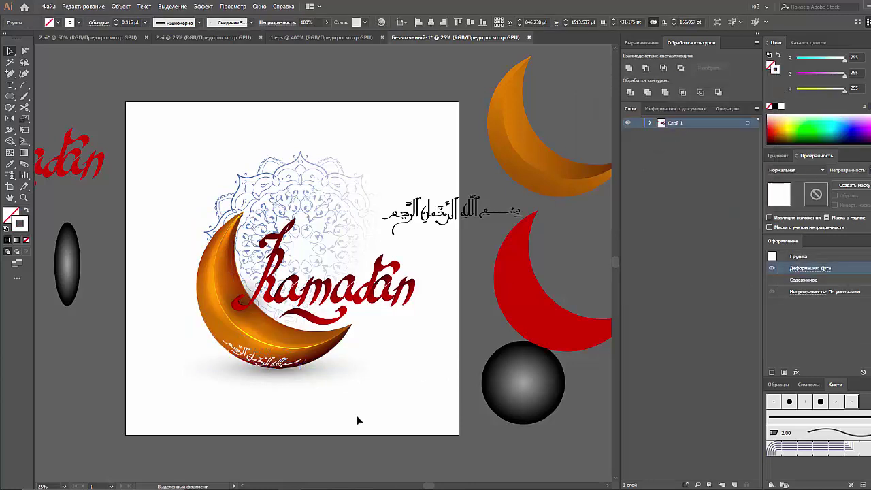
left_click(356, 414)
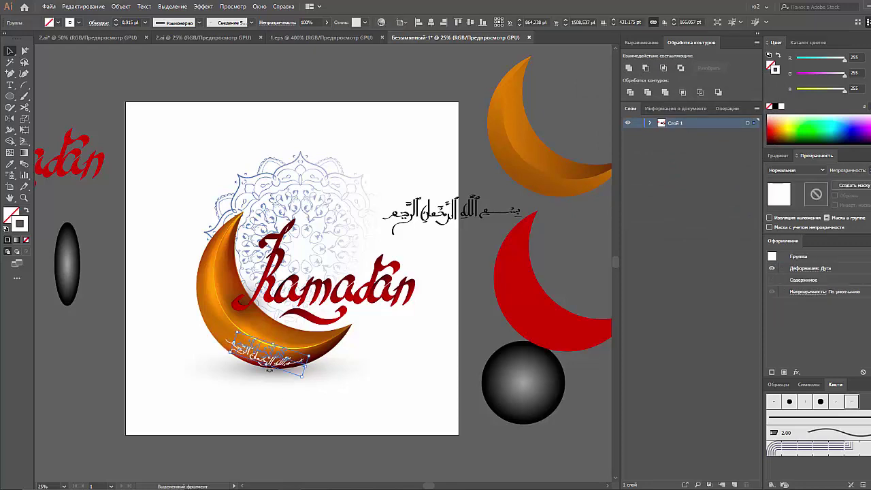
left_click(279, 365)
Give the calligraphy a gradient fill and Color Dodge blending
left_click(796, 170)
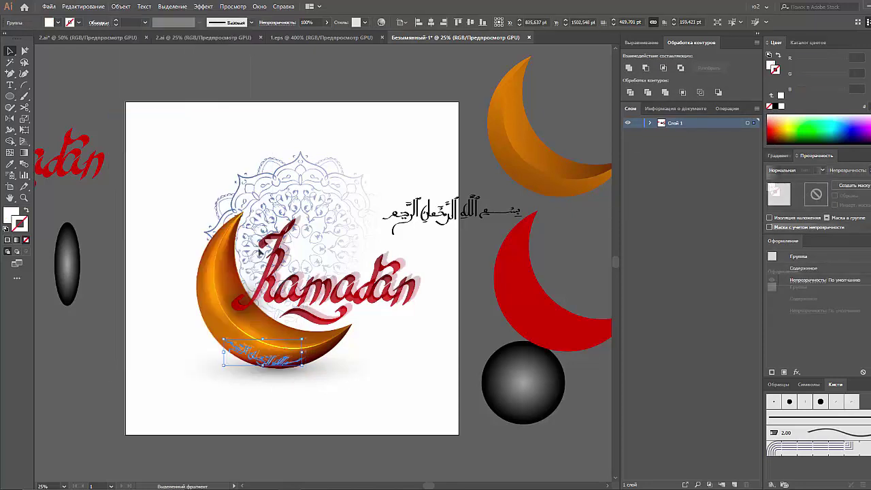
key("period")
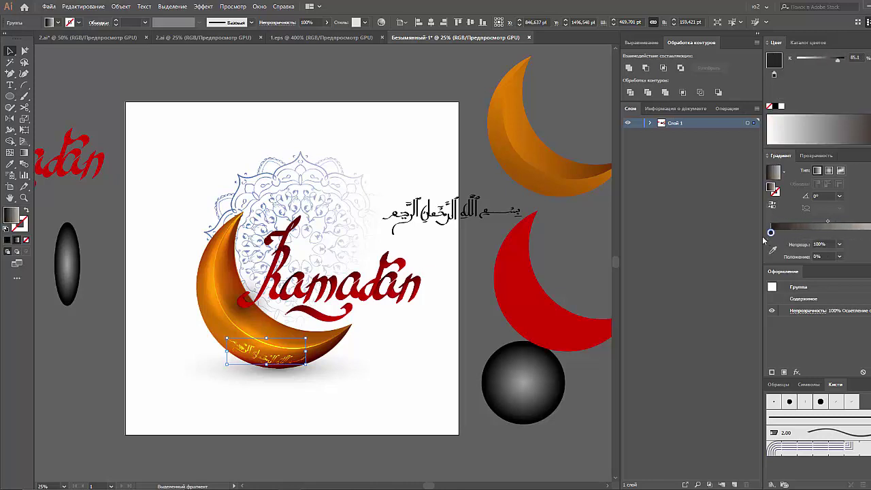
left_click(816, 155)
left_click(796, 170)
left_click(791, 259)
left_click(796, 170)
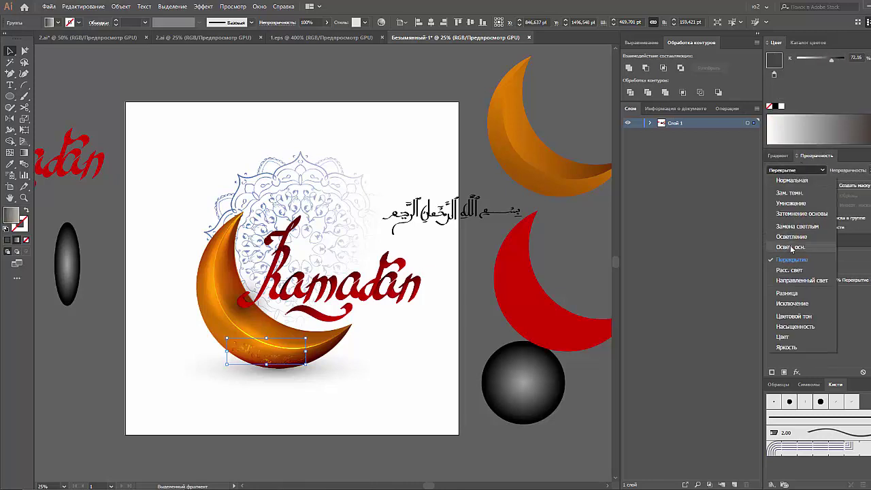
left_click(777, 155)
Move one gradient stop to the start and darken it to K 90
left_click(809, 227)
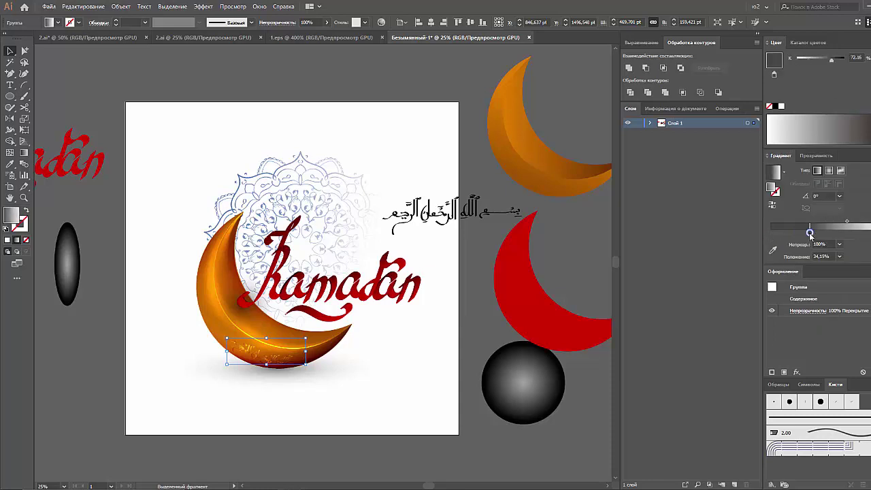
left_click(846, 233)
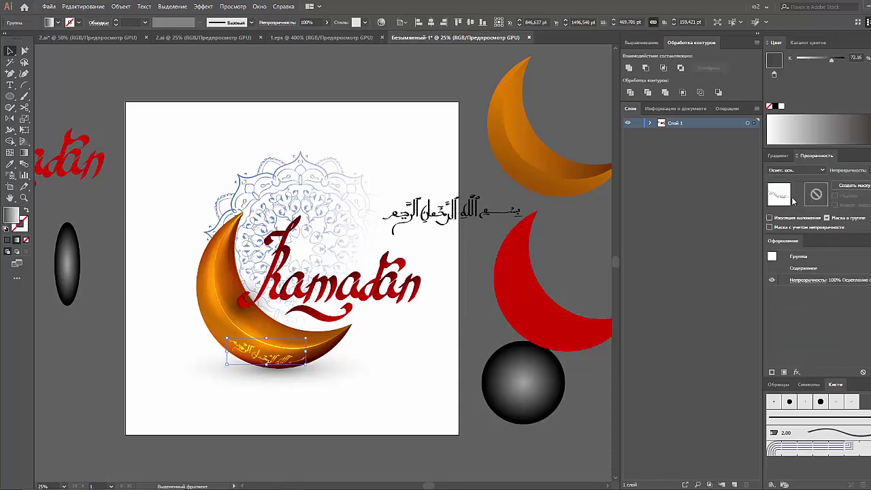
left_click_drag(846, 232, 770, 233)
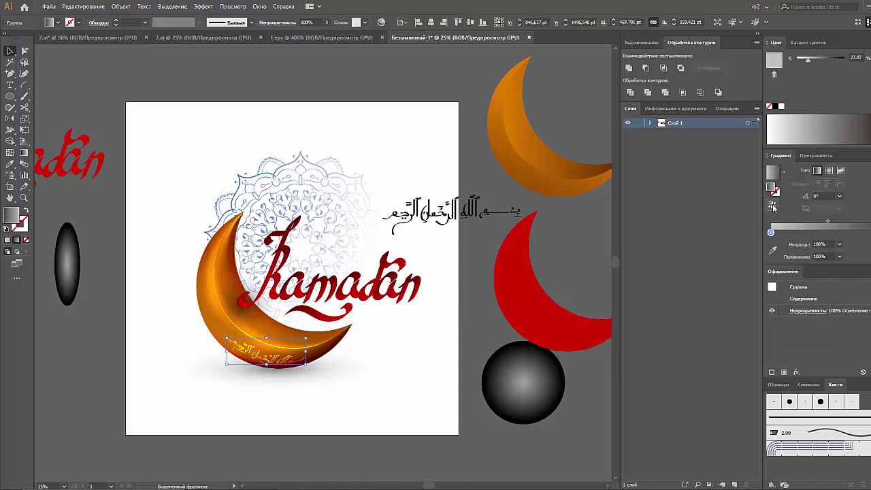
left_click_drag(807, 59, 842, 60)
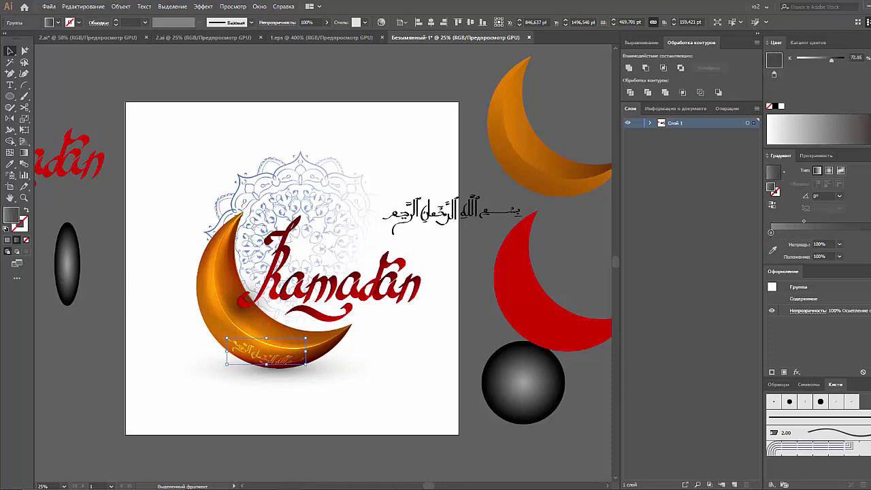
left_click(584, 388)
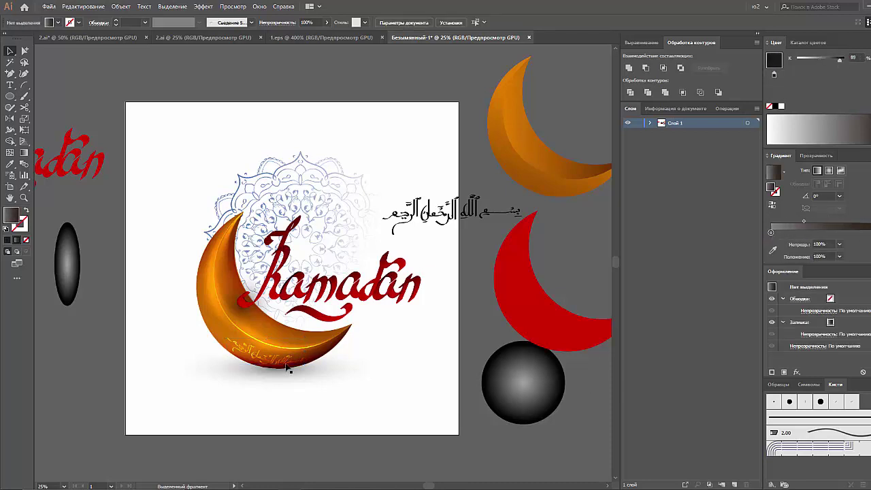
Isolate the crescent moon group and expand its ellipses and mesh parts in Layers
double_click(284, 365)
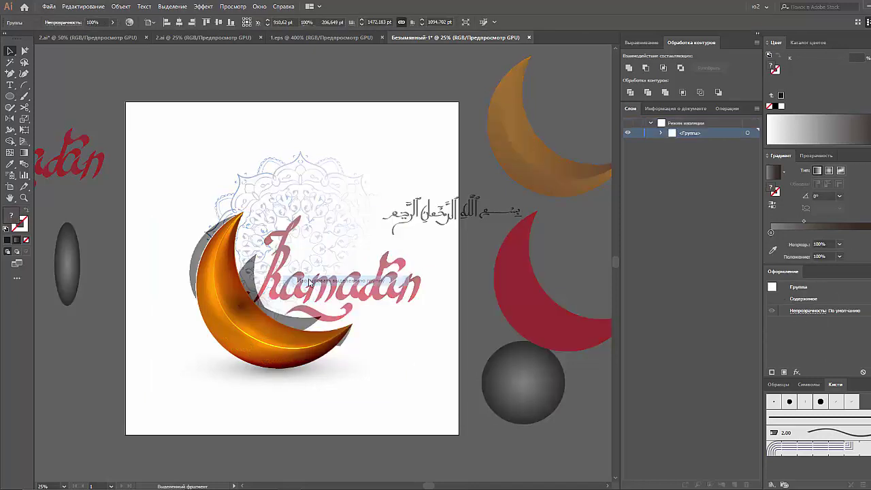
left_click(299, 352)
left_click(661, 132)
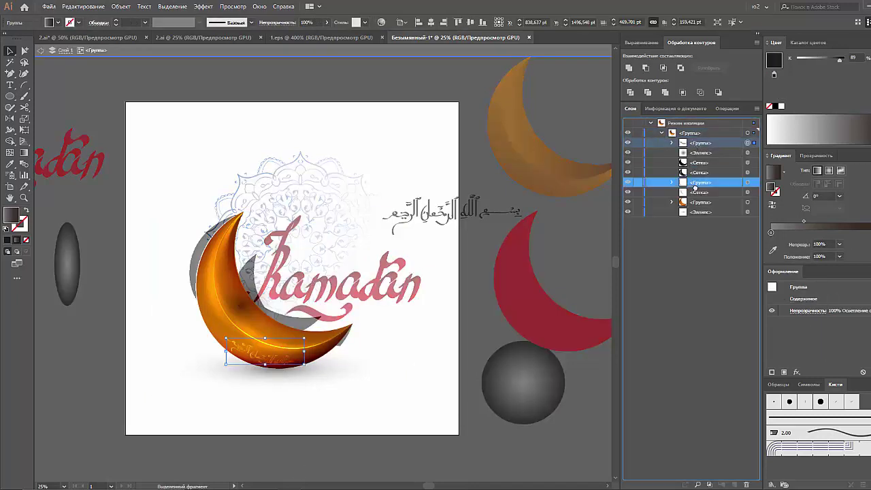
left_click(469, 338)
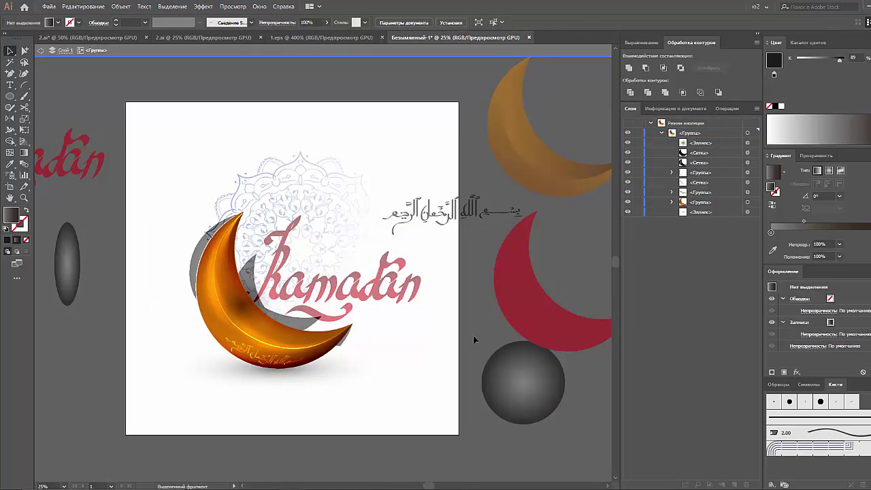